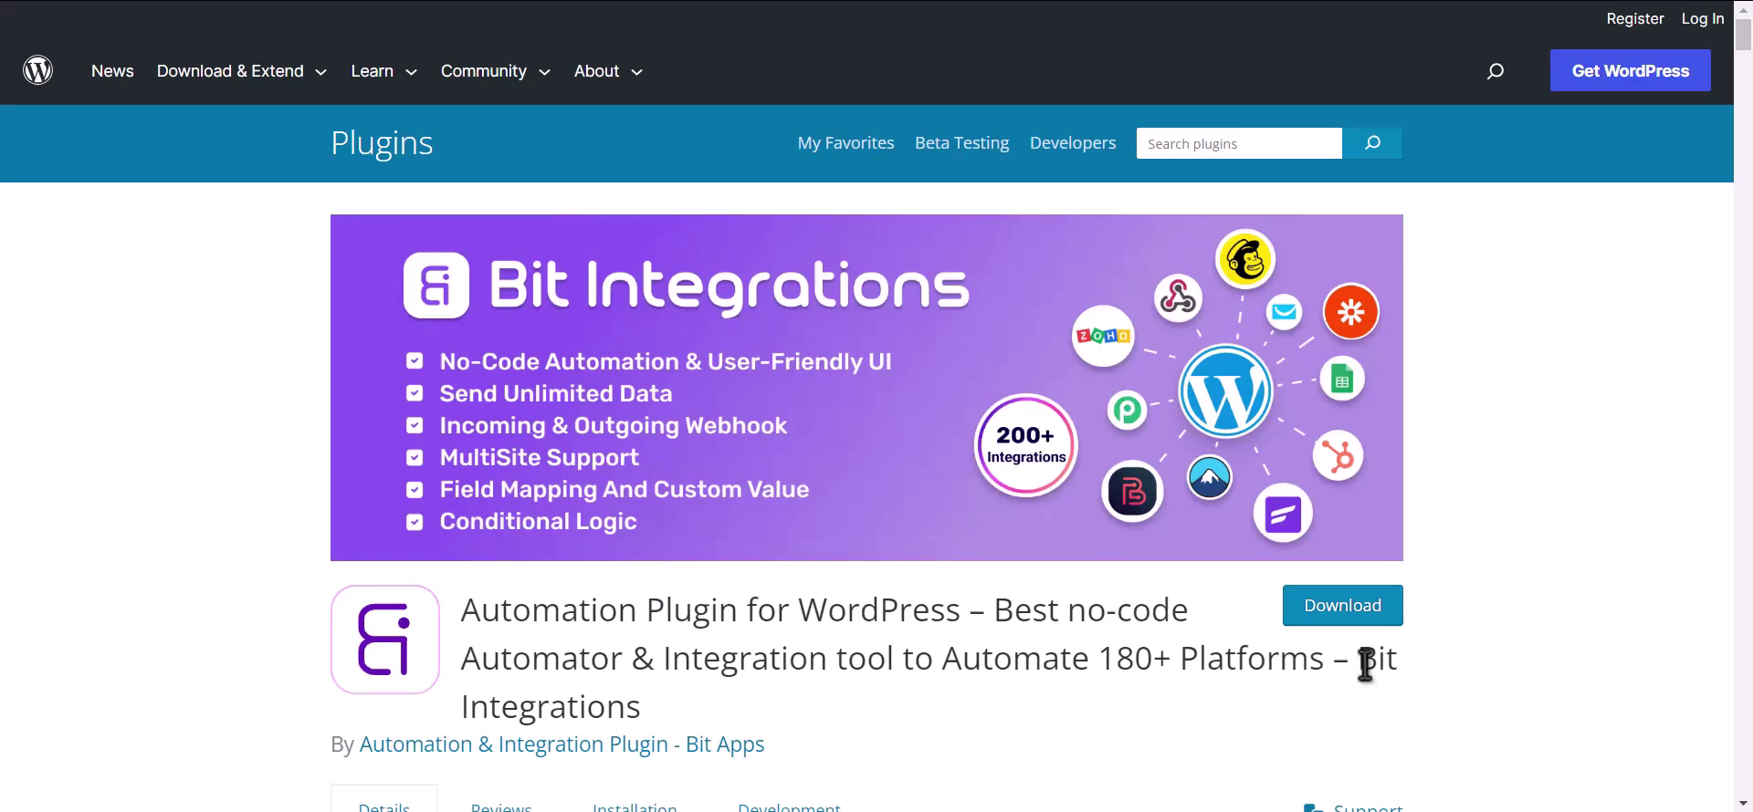
- Highlight 'Bit Integrations' at the end of the plugin title on its WordPress.org page
left_click_drag(1360, 659, 1371, 688)
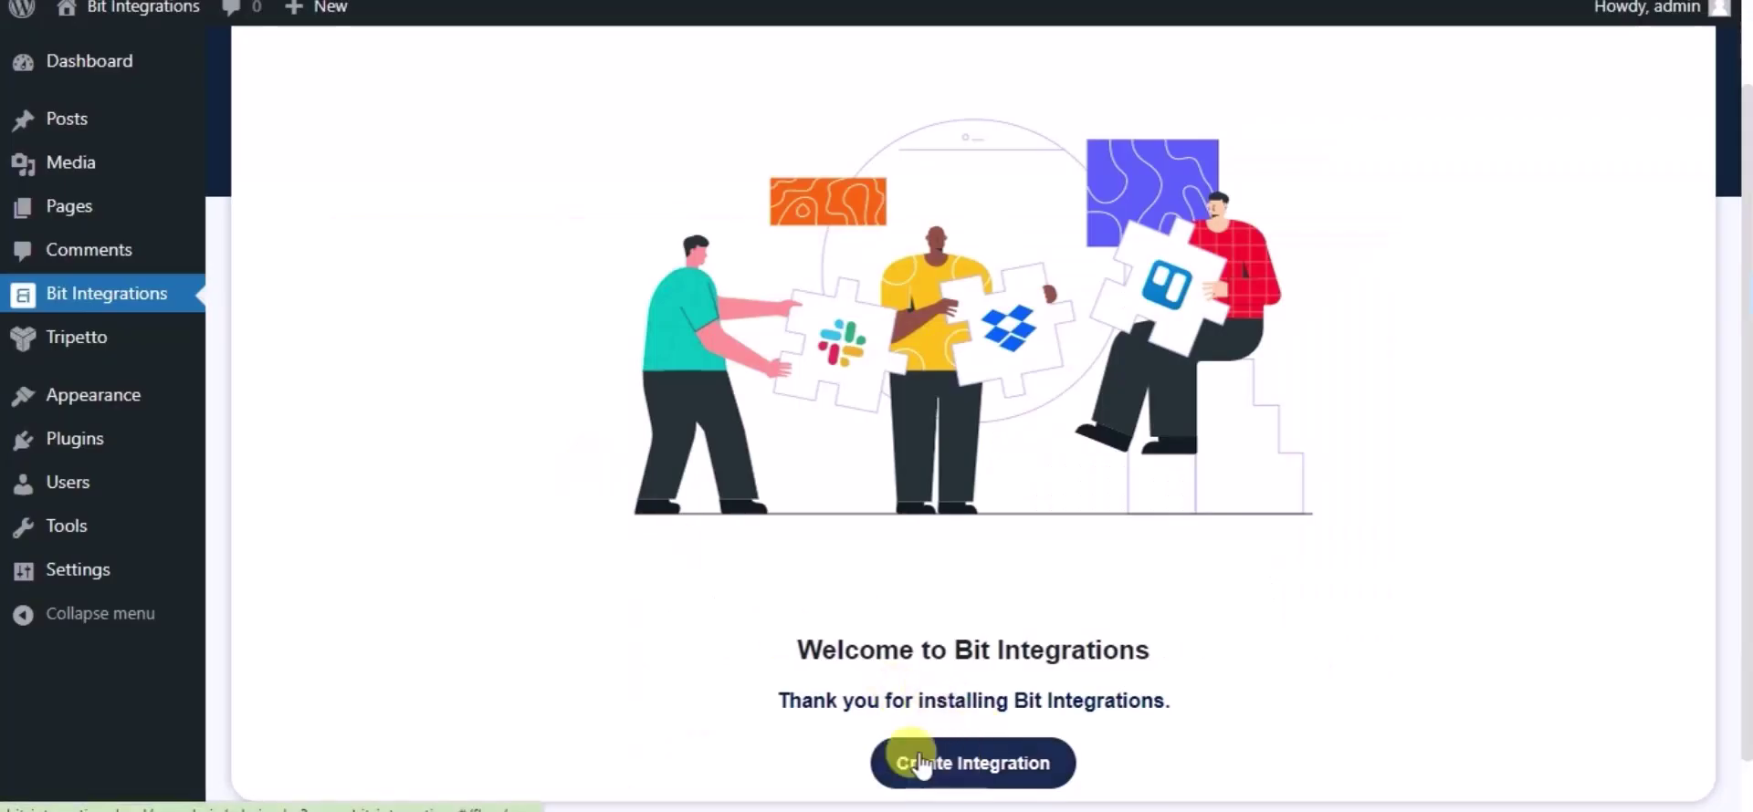
- Create a new integration triggered by the Tripetto form 'Name'
left_click(930, 765)
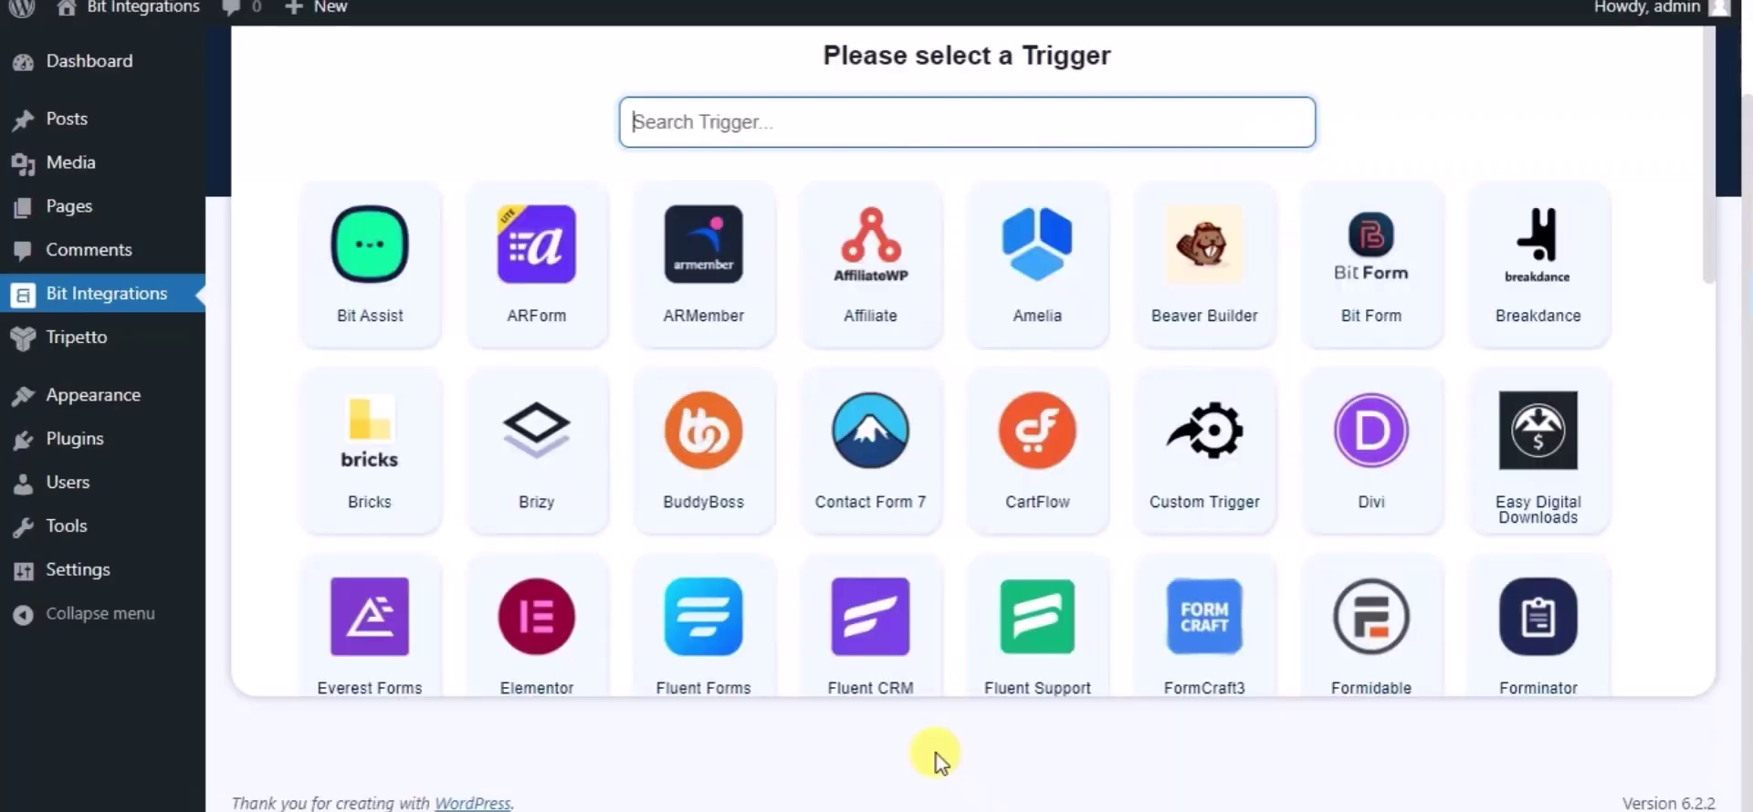
left_click(777, 124)
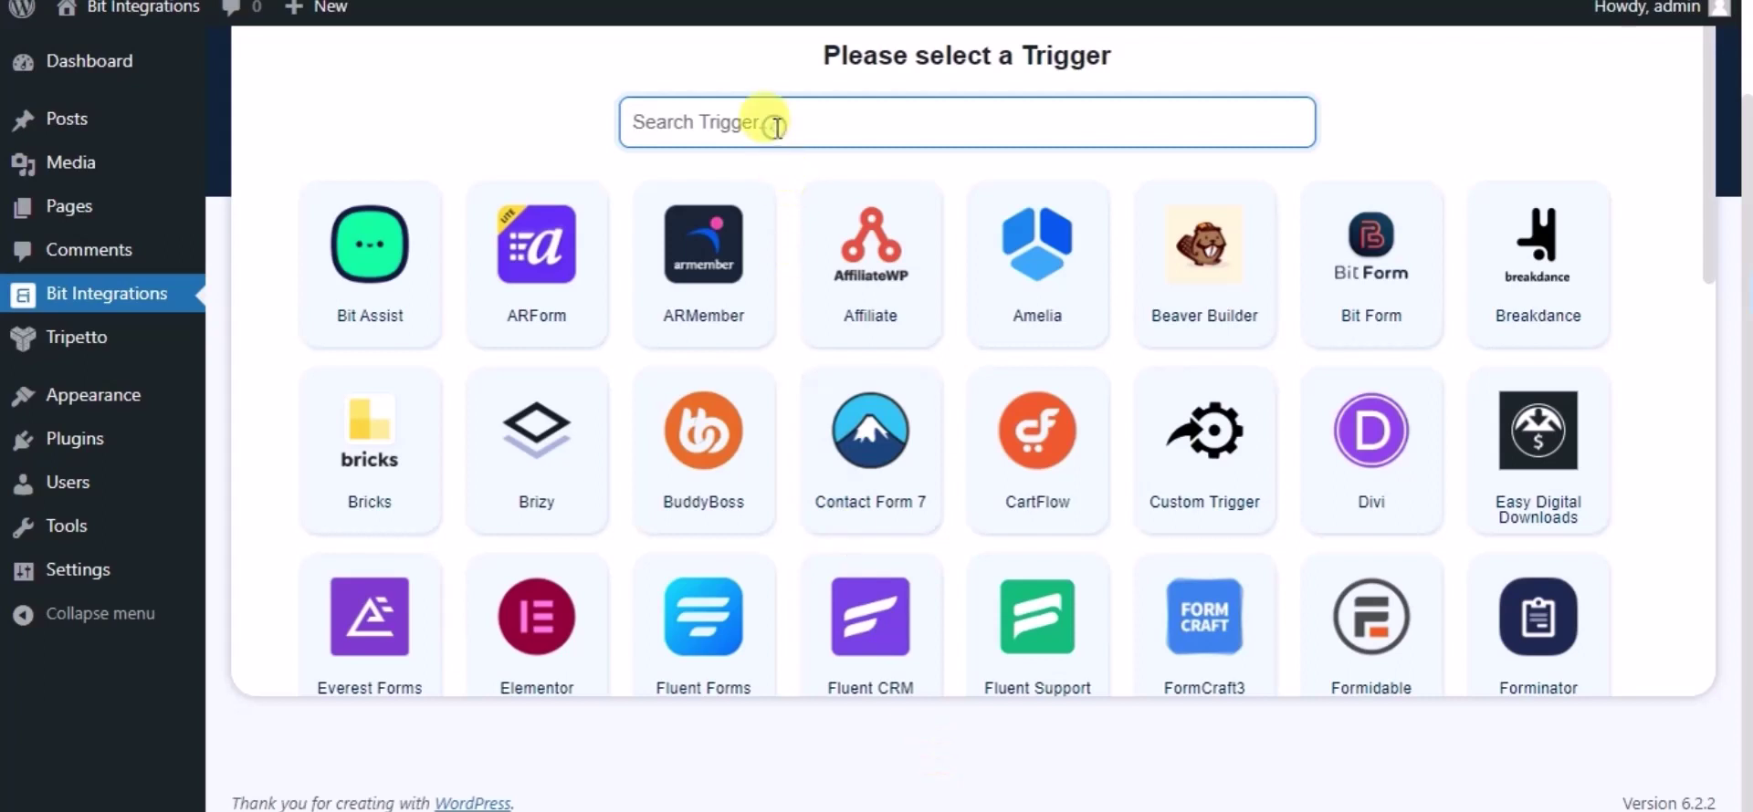
type("tri")
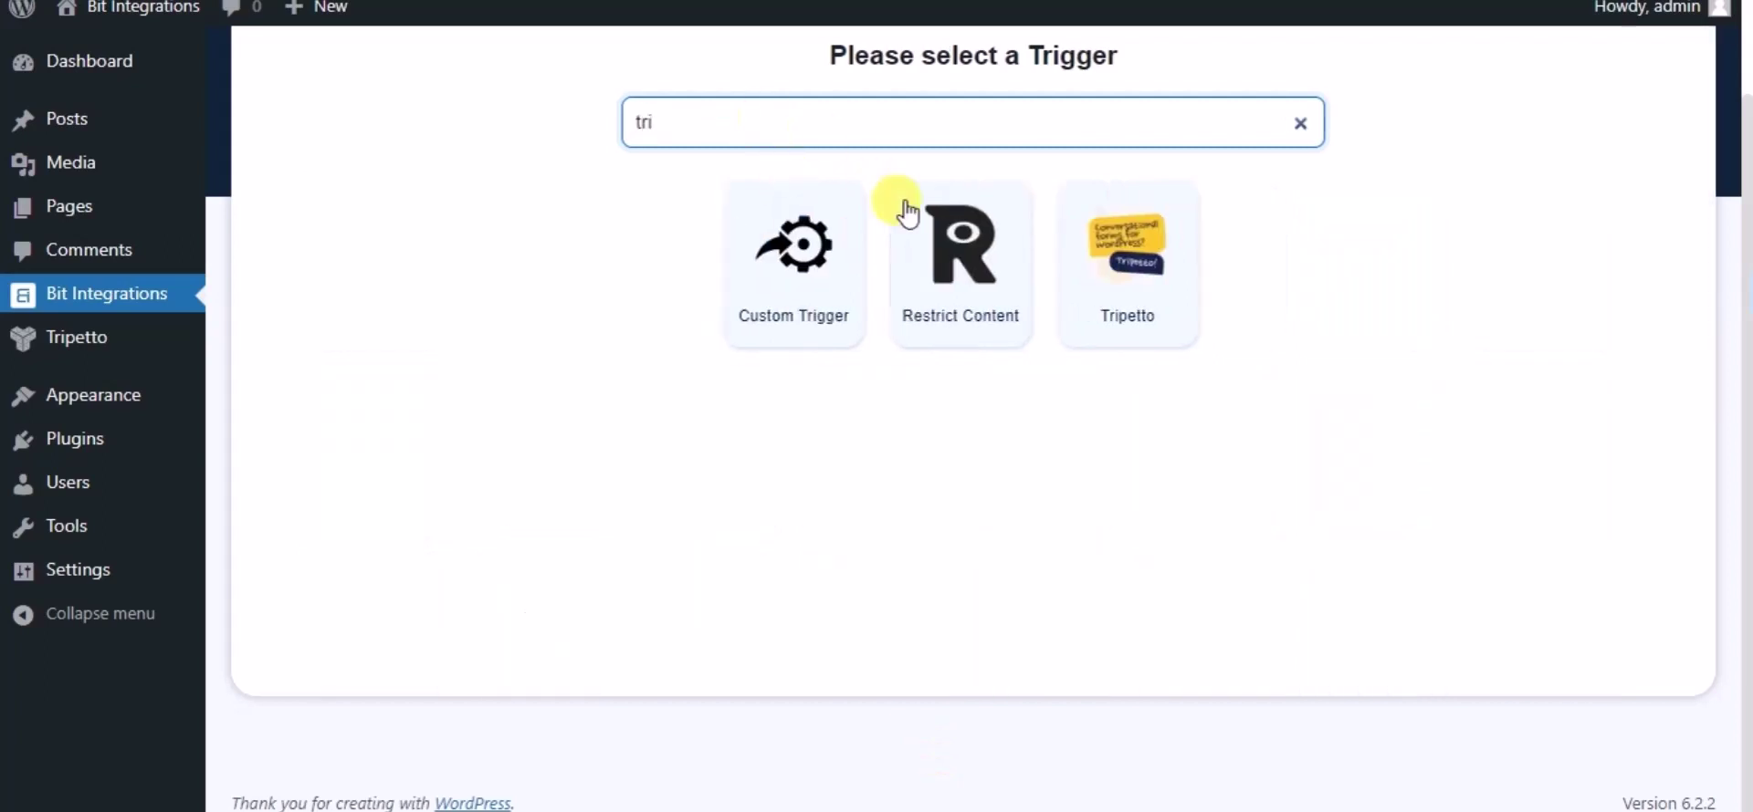
left_click(1108, 287)
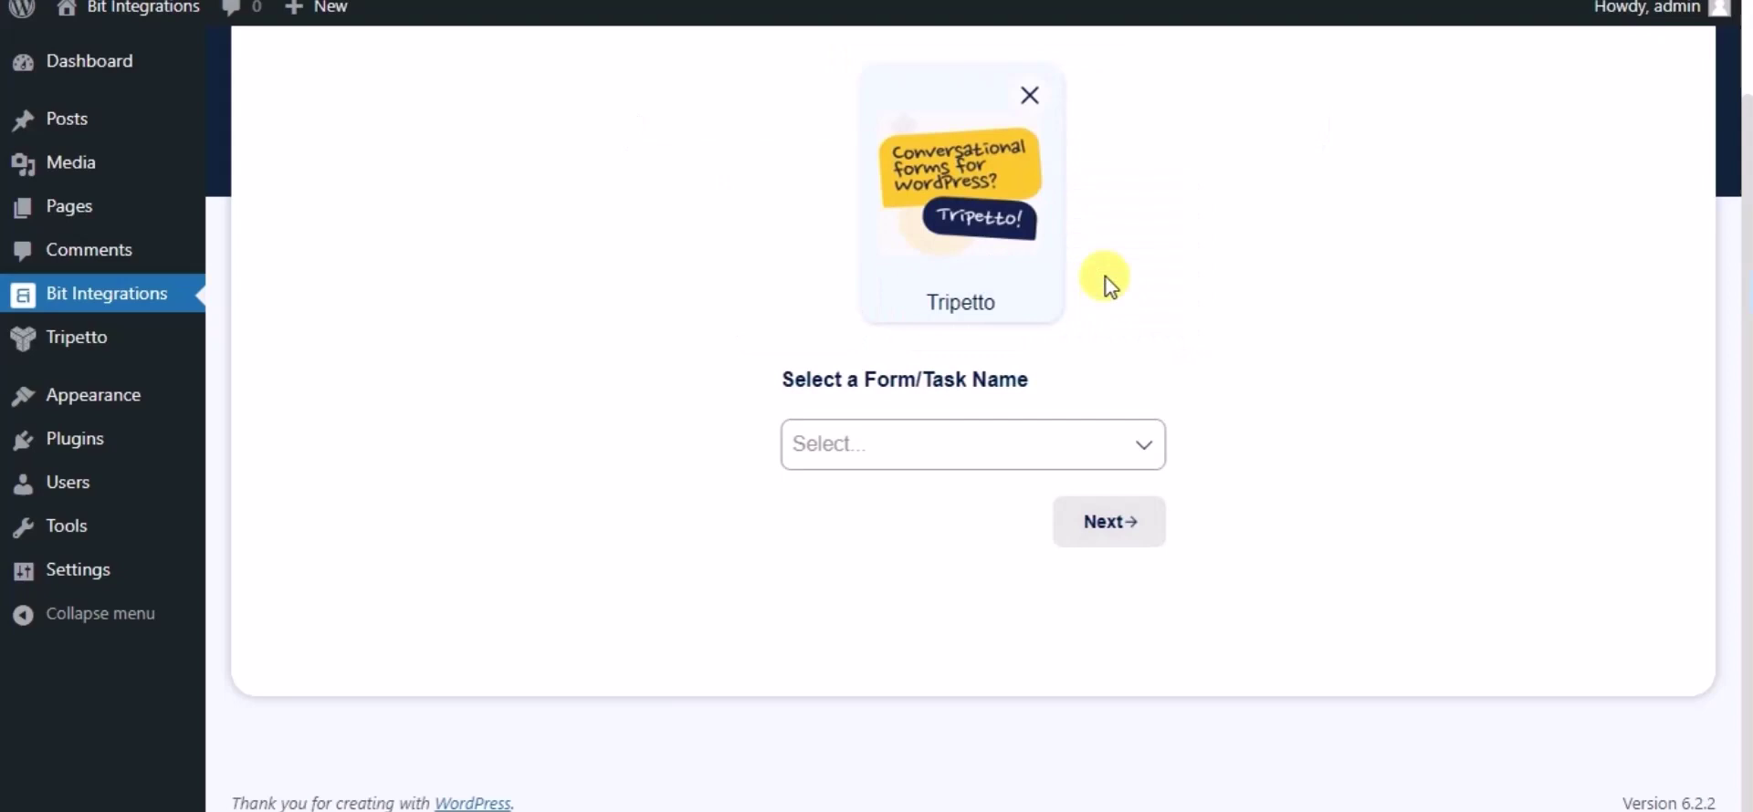
left_click(1080, 438)
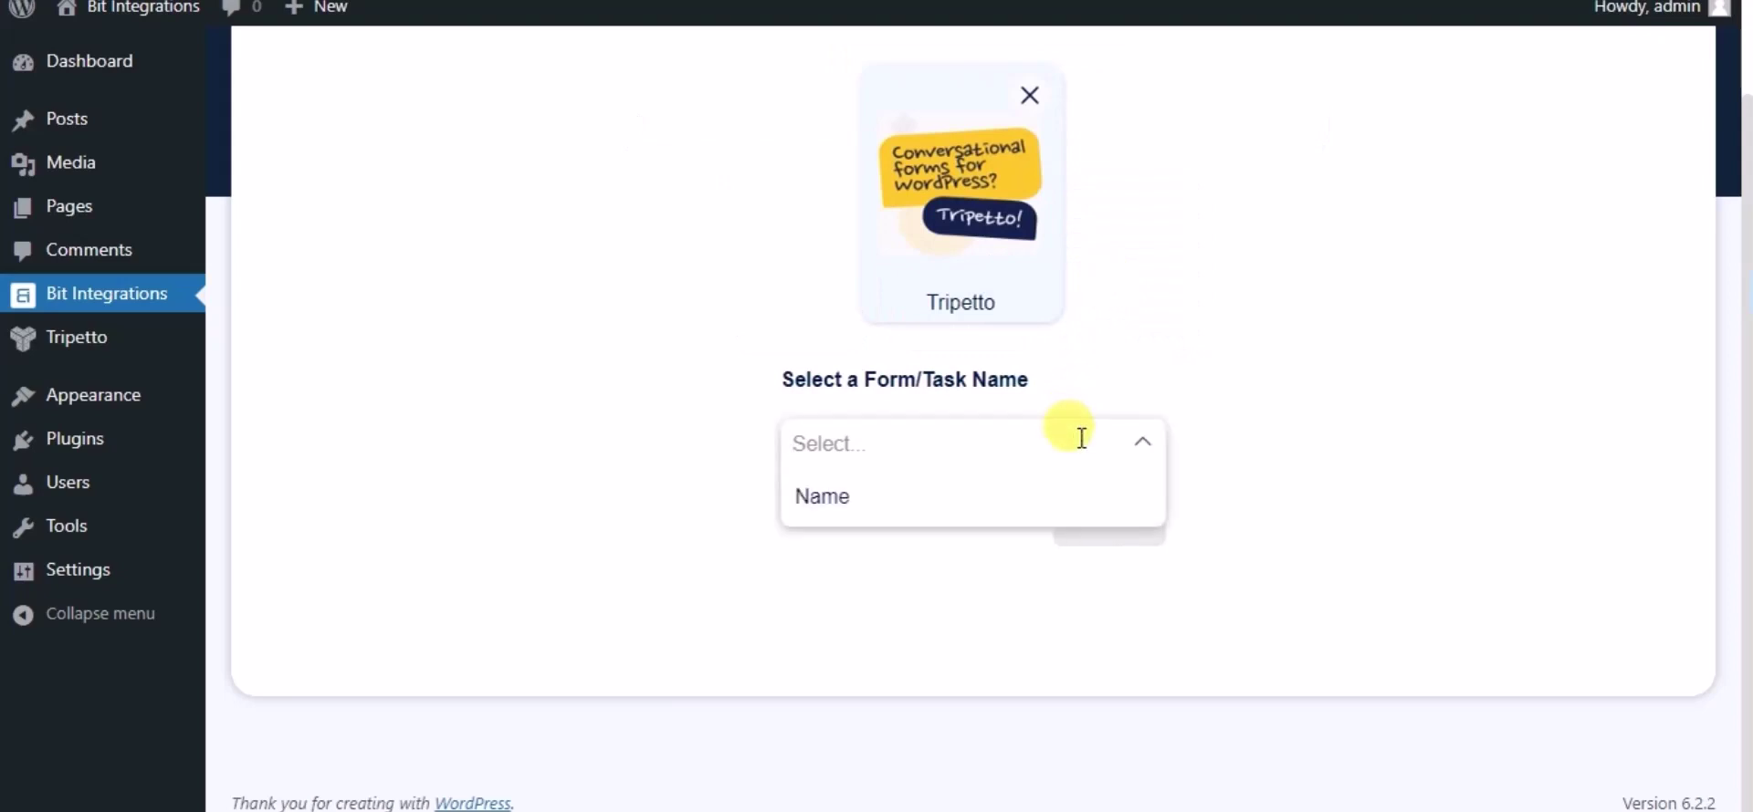
left_click(883, 503)
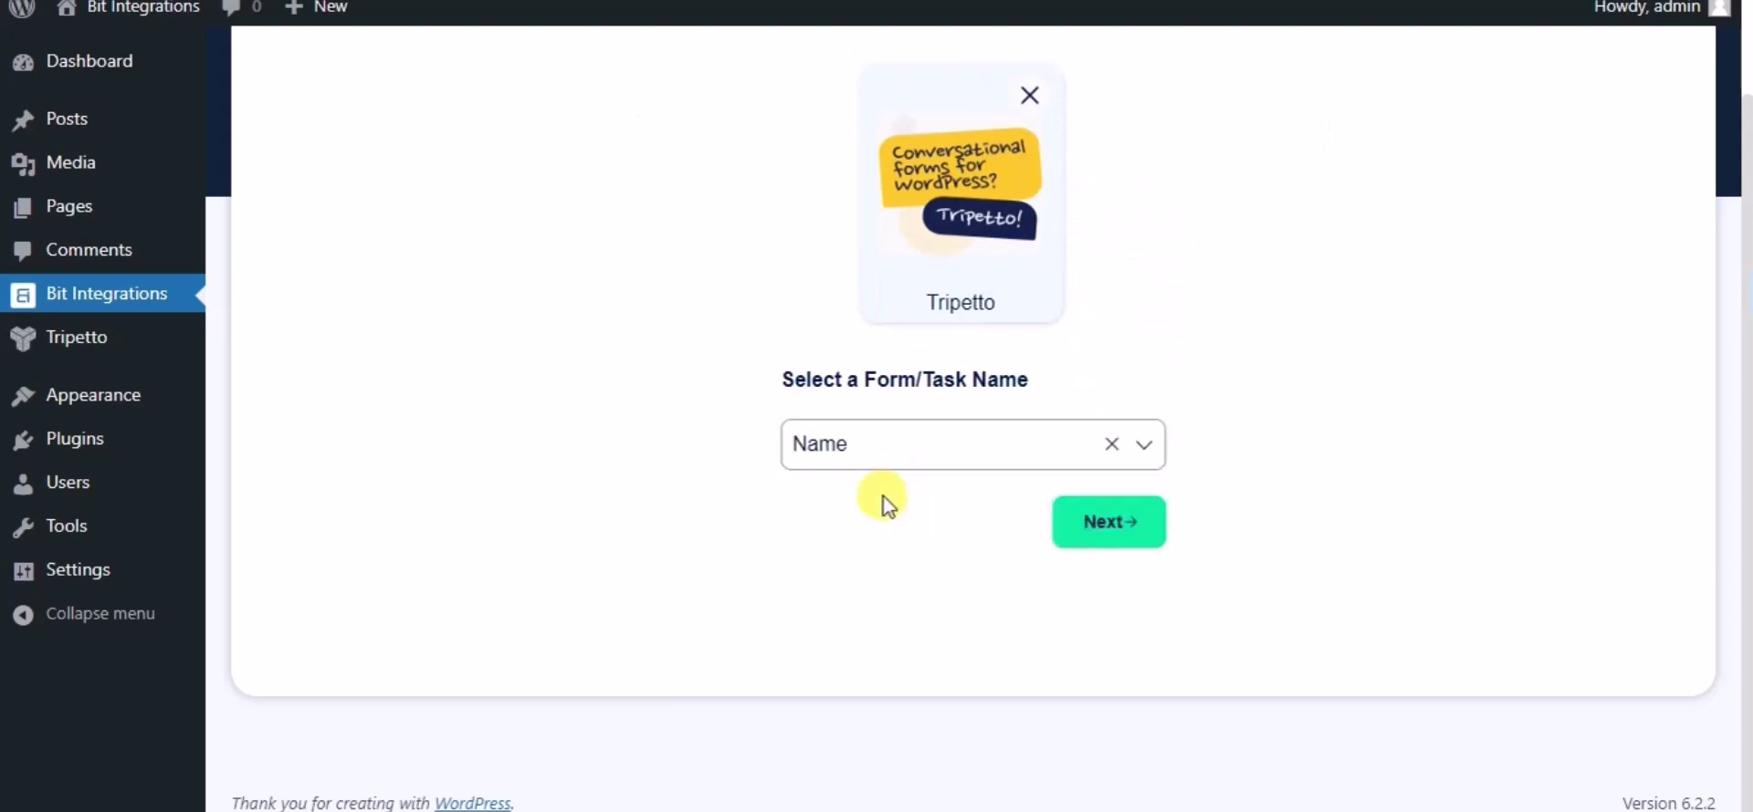
- Choose Trello as the integration's action
left_click(1061, 534)
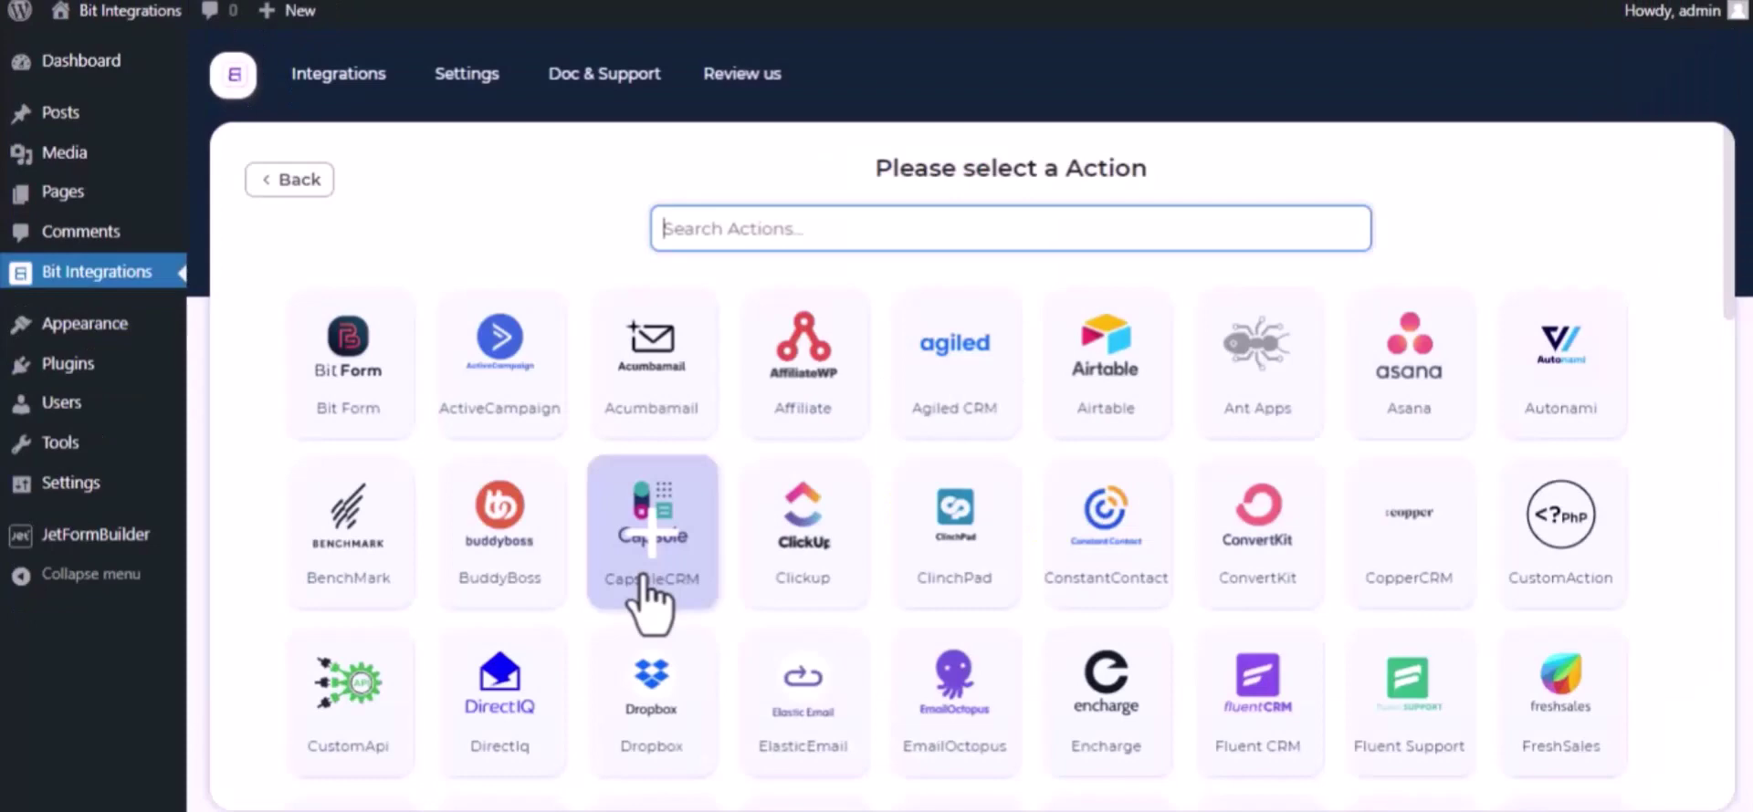
type("trel")
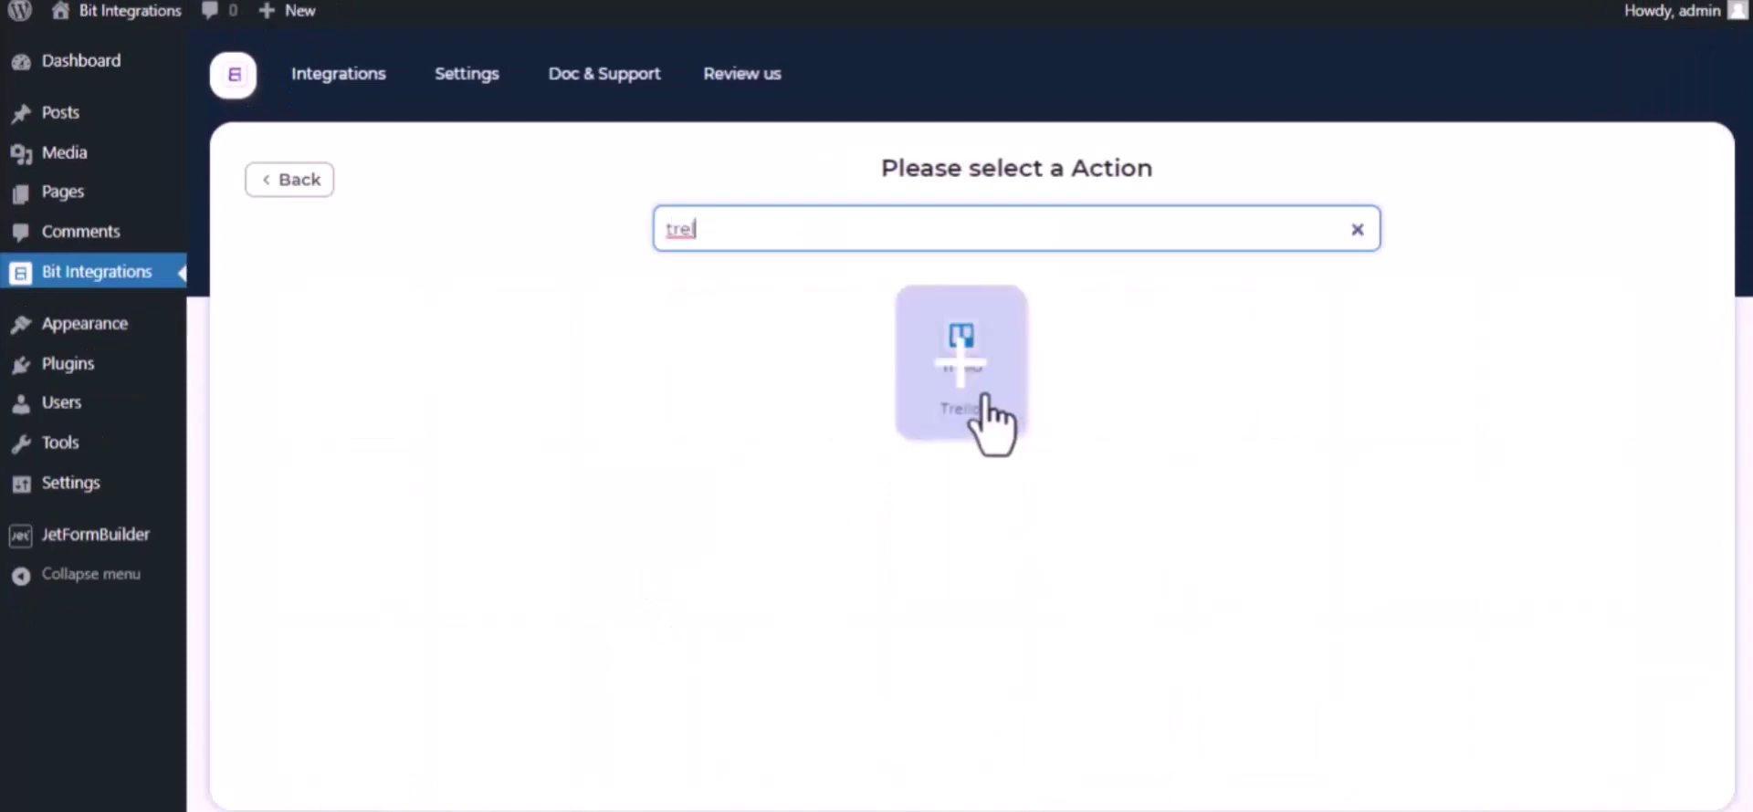
left_click(991, 424)
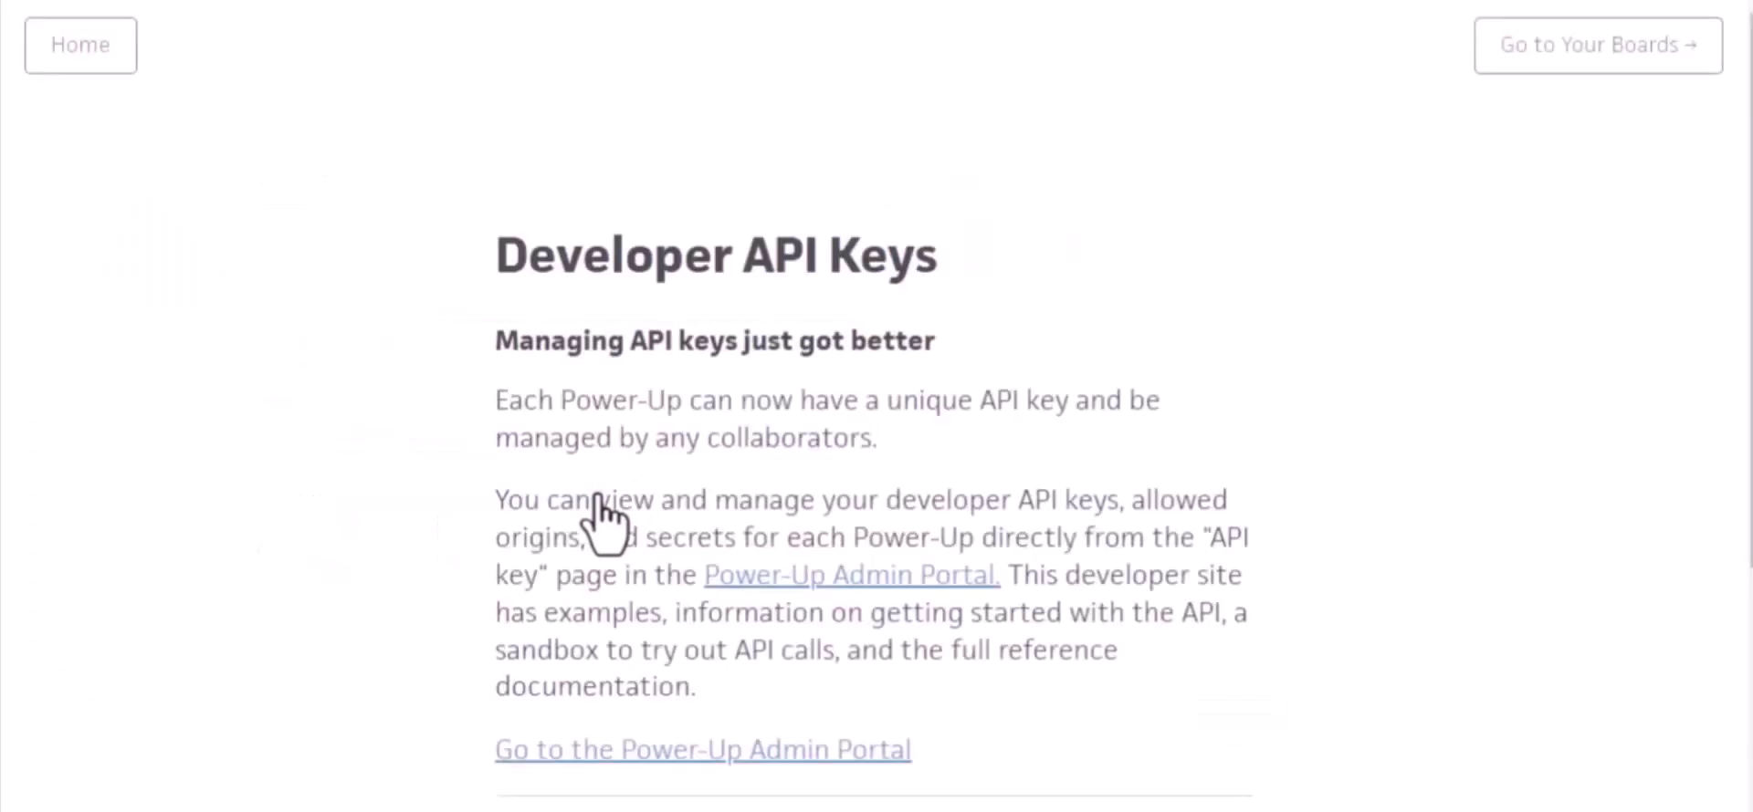
- Open Trello's Power-Up admin portal and accept the Trello Developer Terms
left_click(870, 577)
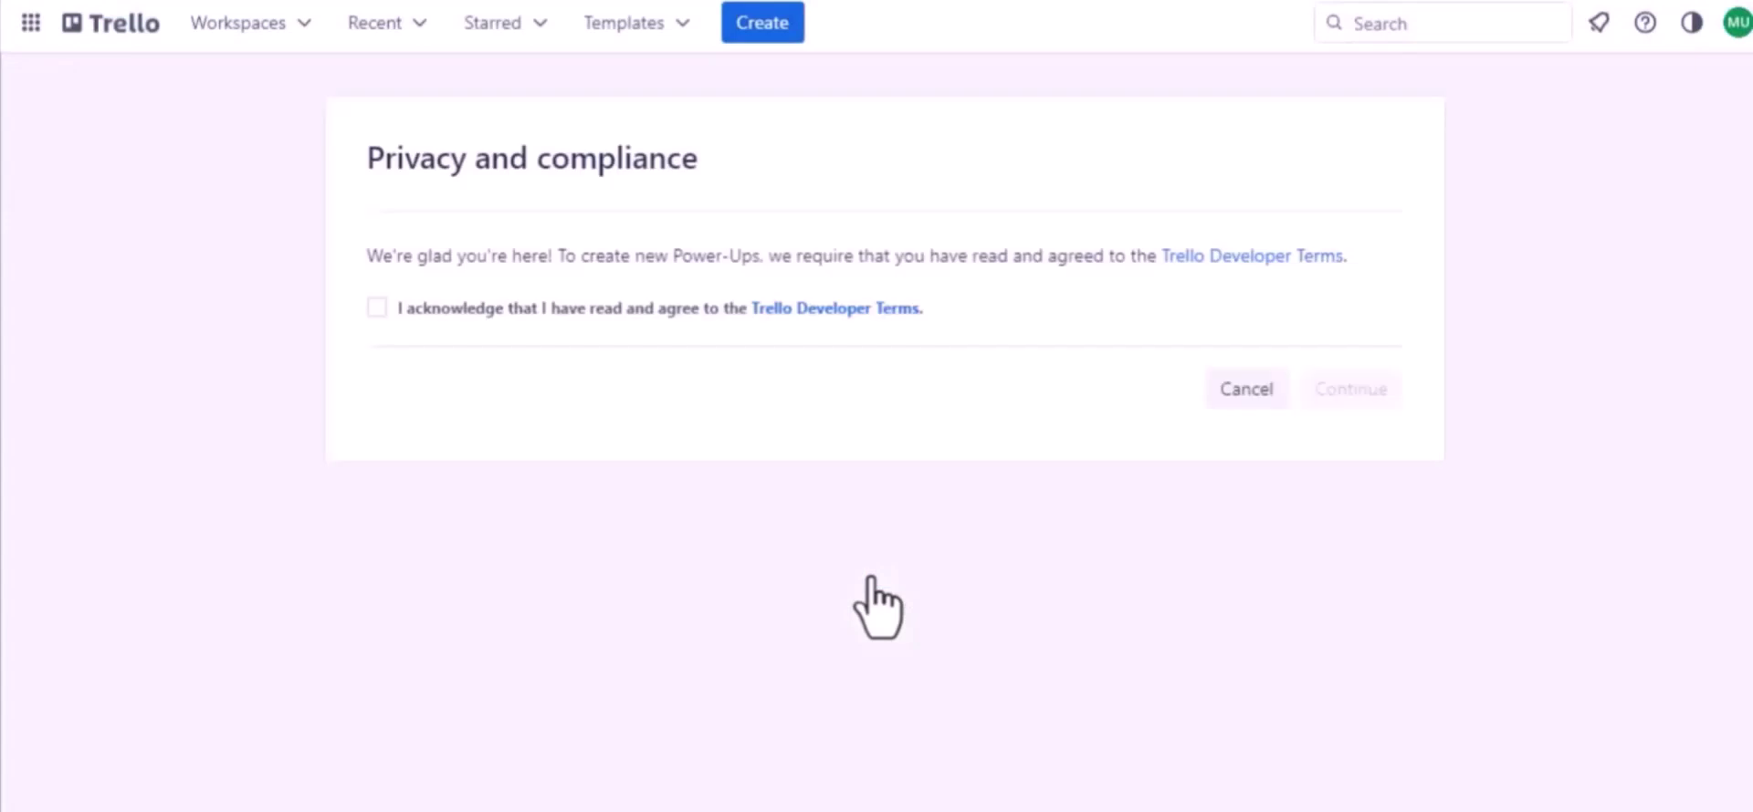
left_click(375, 308)
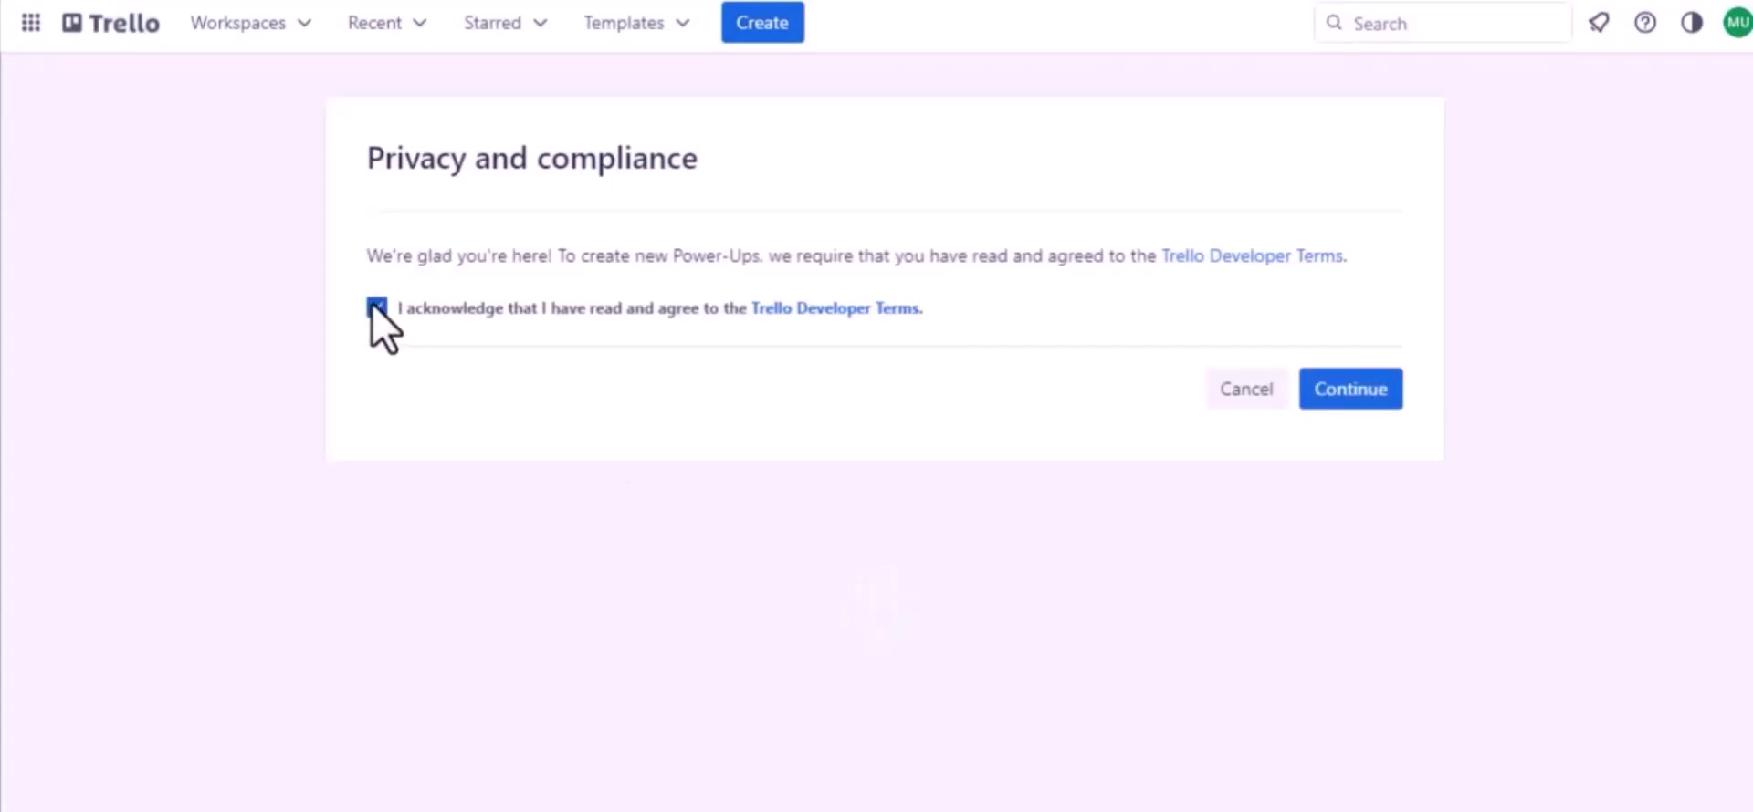
left_click(1315, 388)
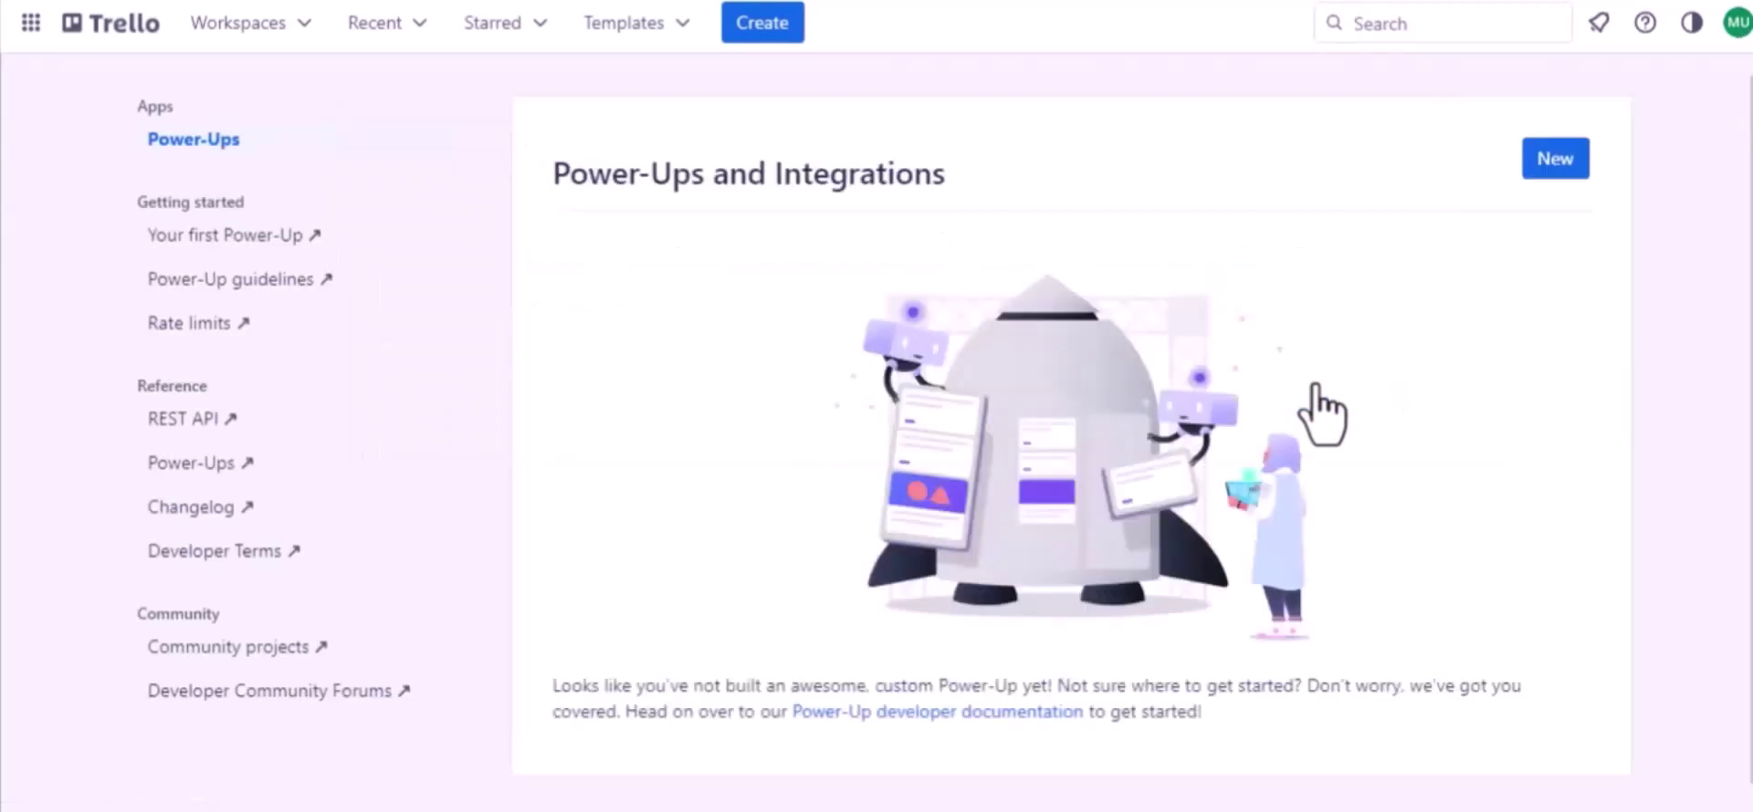
- Start a new Power-Up named 'Jet Form Builder' in Trello Workspace
left_click(1558, 164)
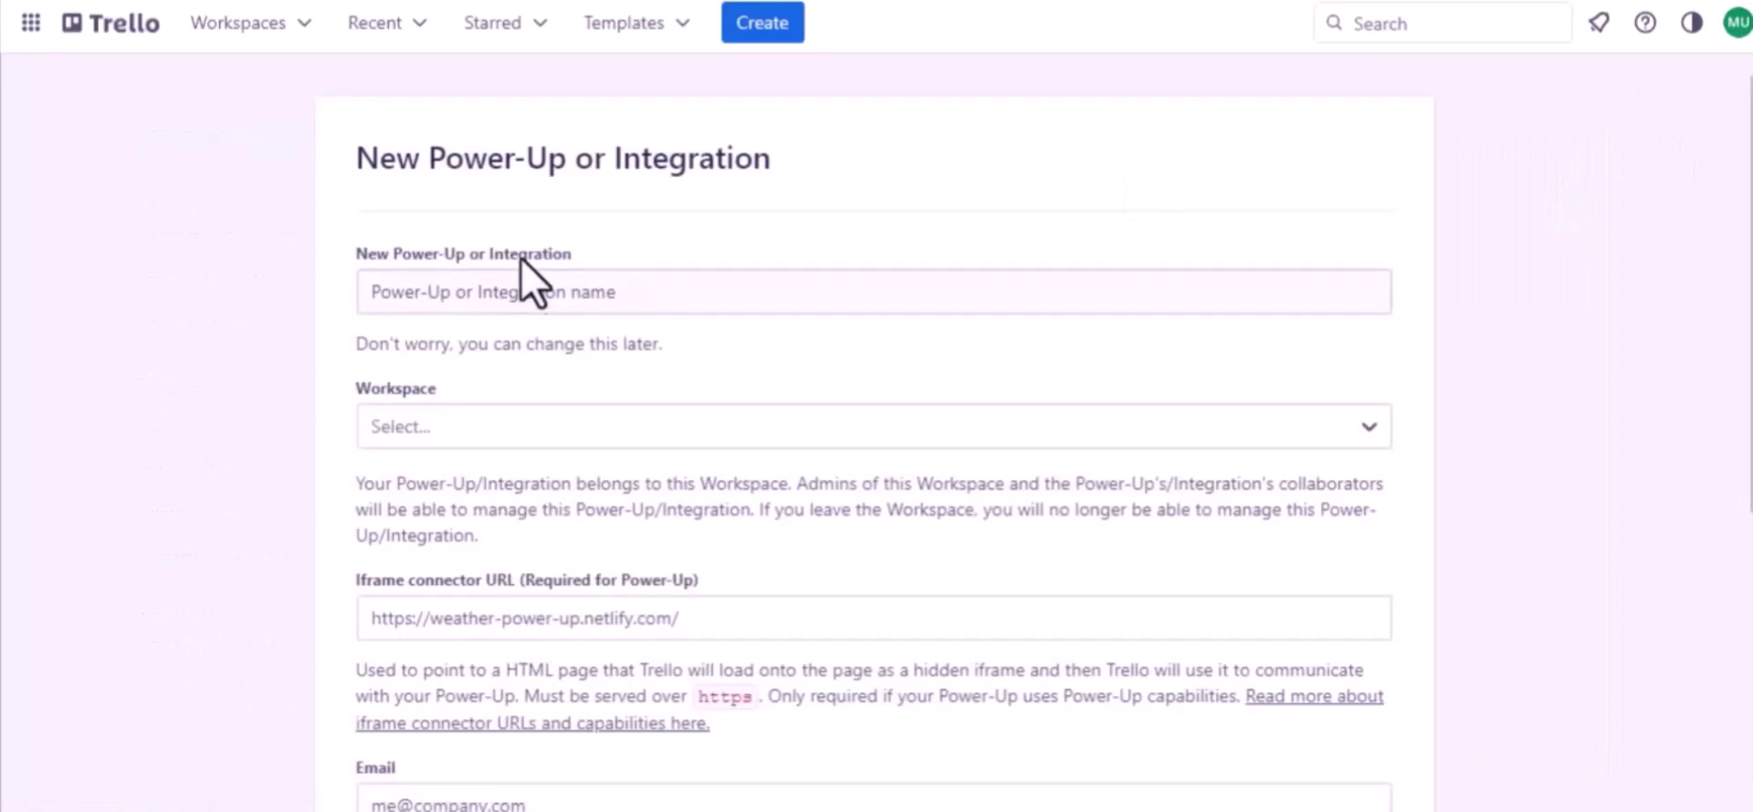
left_click(551, 294)
type("Jet Form Buider")
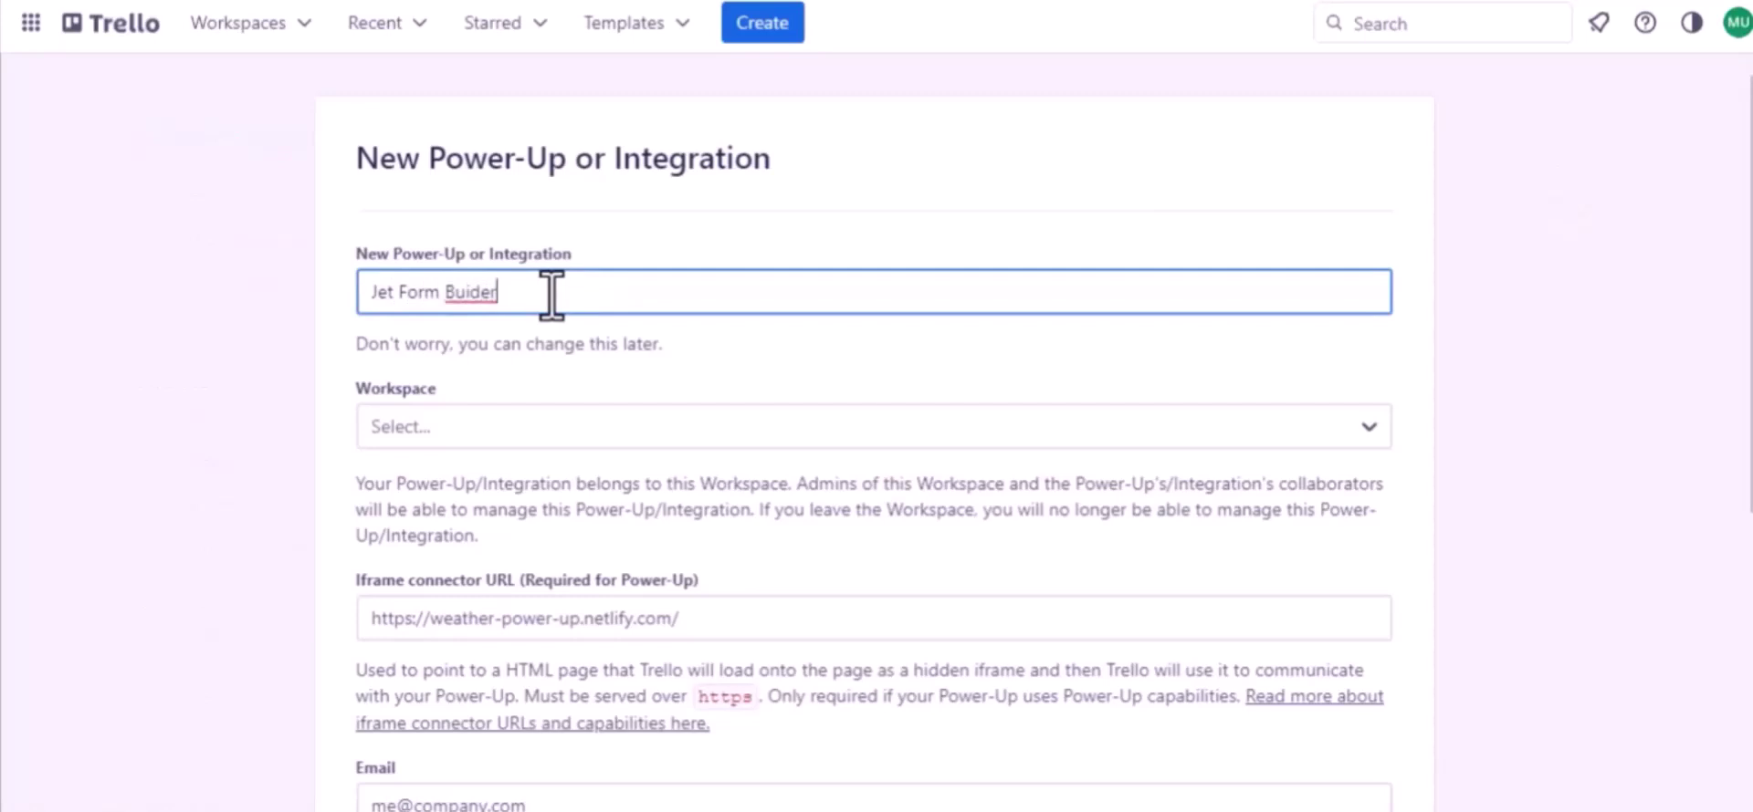
left_click(472, 292)
type("l")
left_click(484, 425)
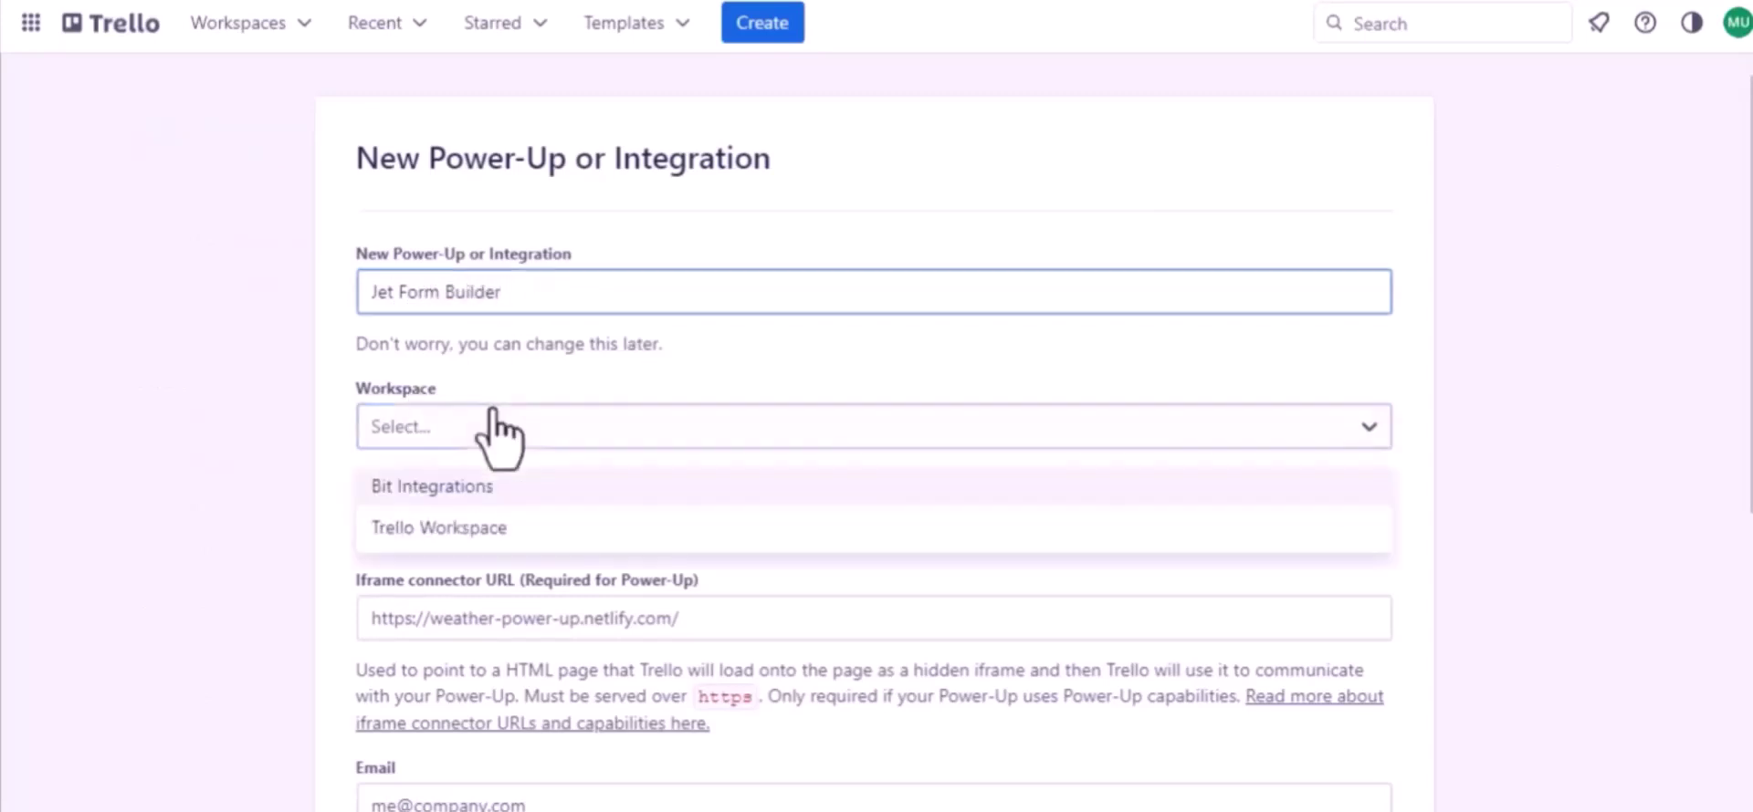
left_click(449, 527)
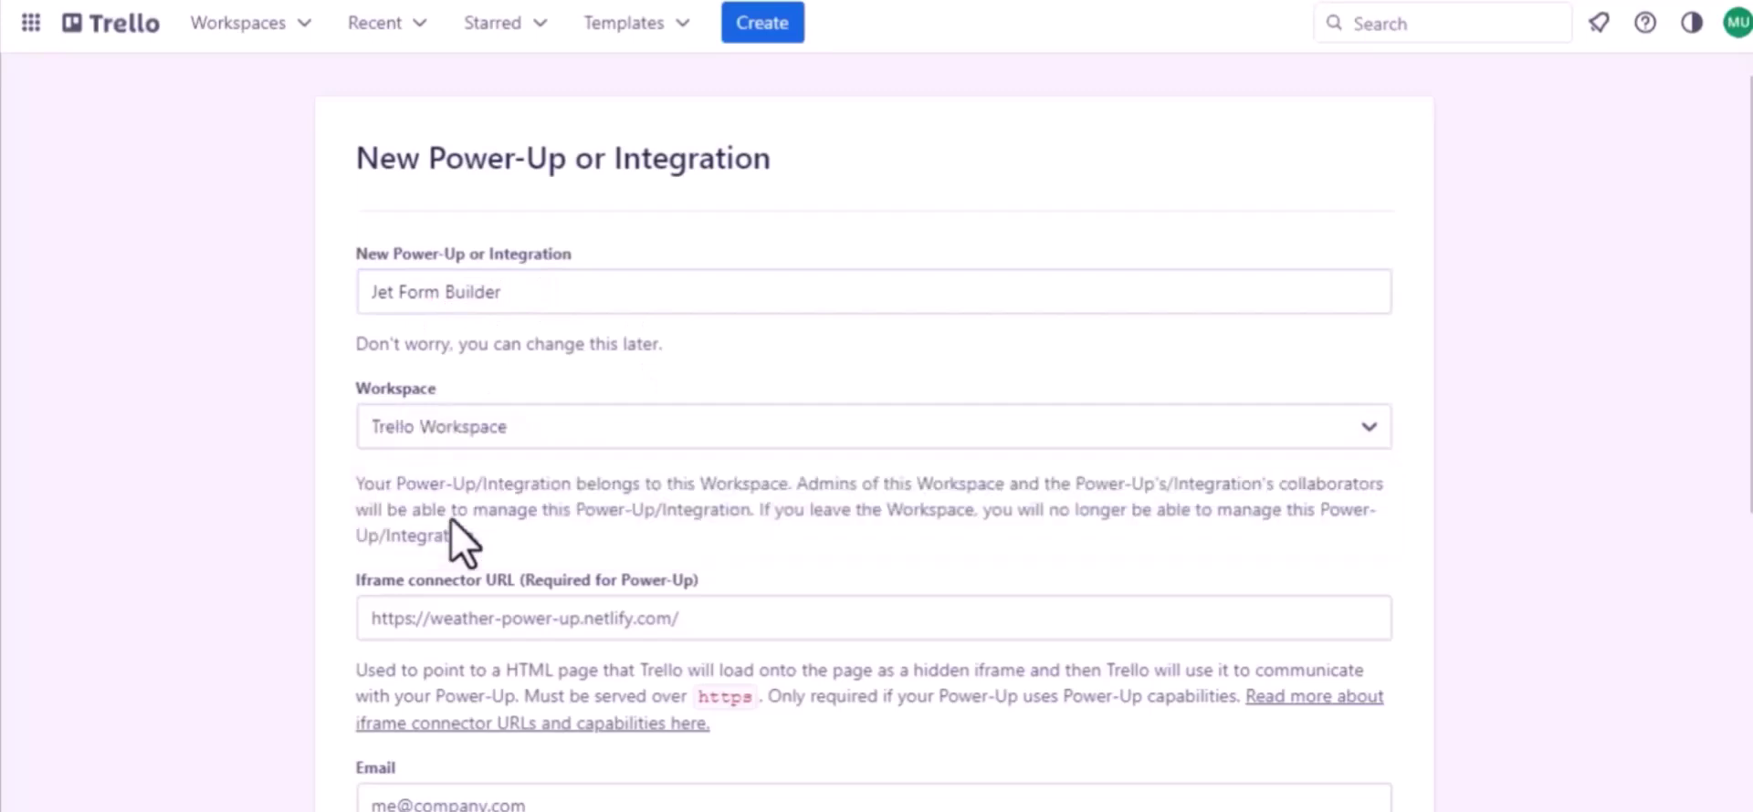
- Use one support e-mail for both contact fields, set author Bit Apps, and create the Power-Up
scroll(450, 520, "down", 2)
scroll(649, 502, "down", 3)
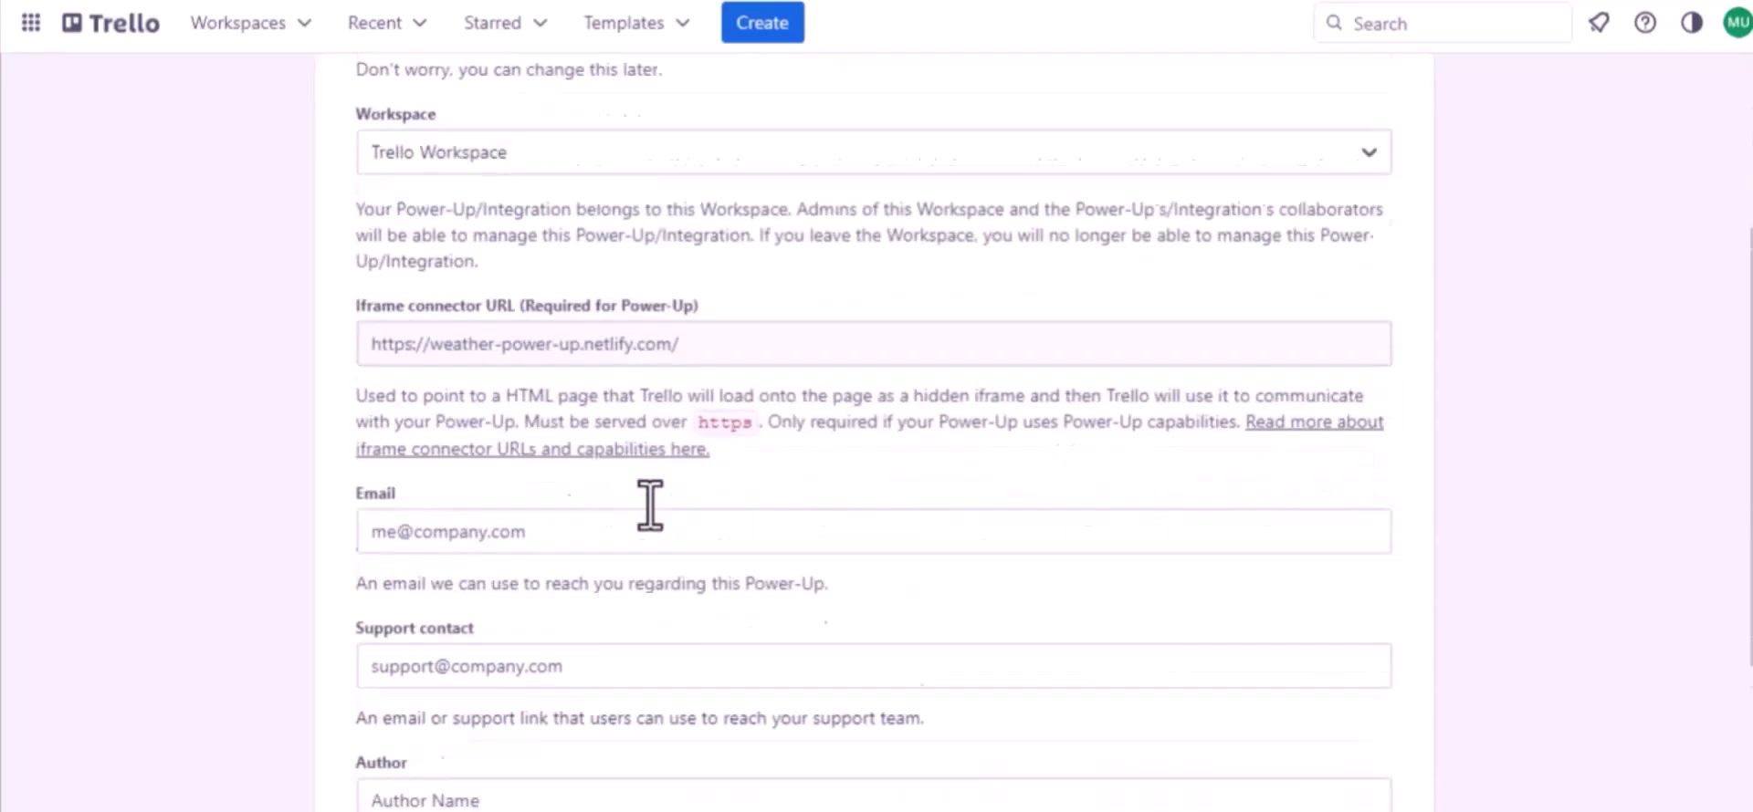
left_click(492, 479)
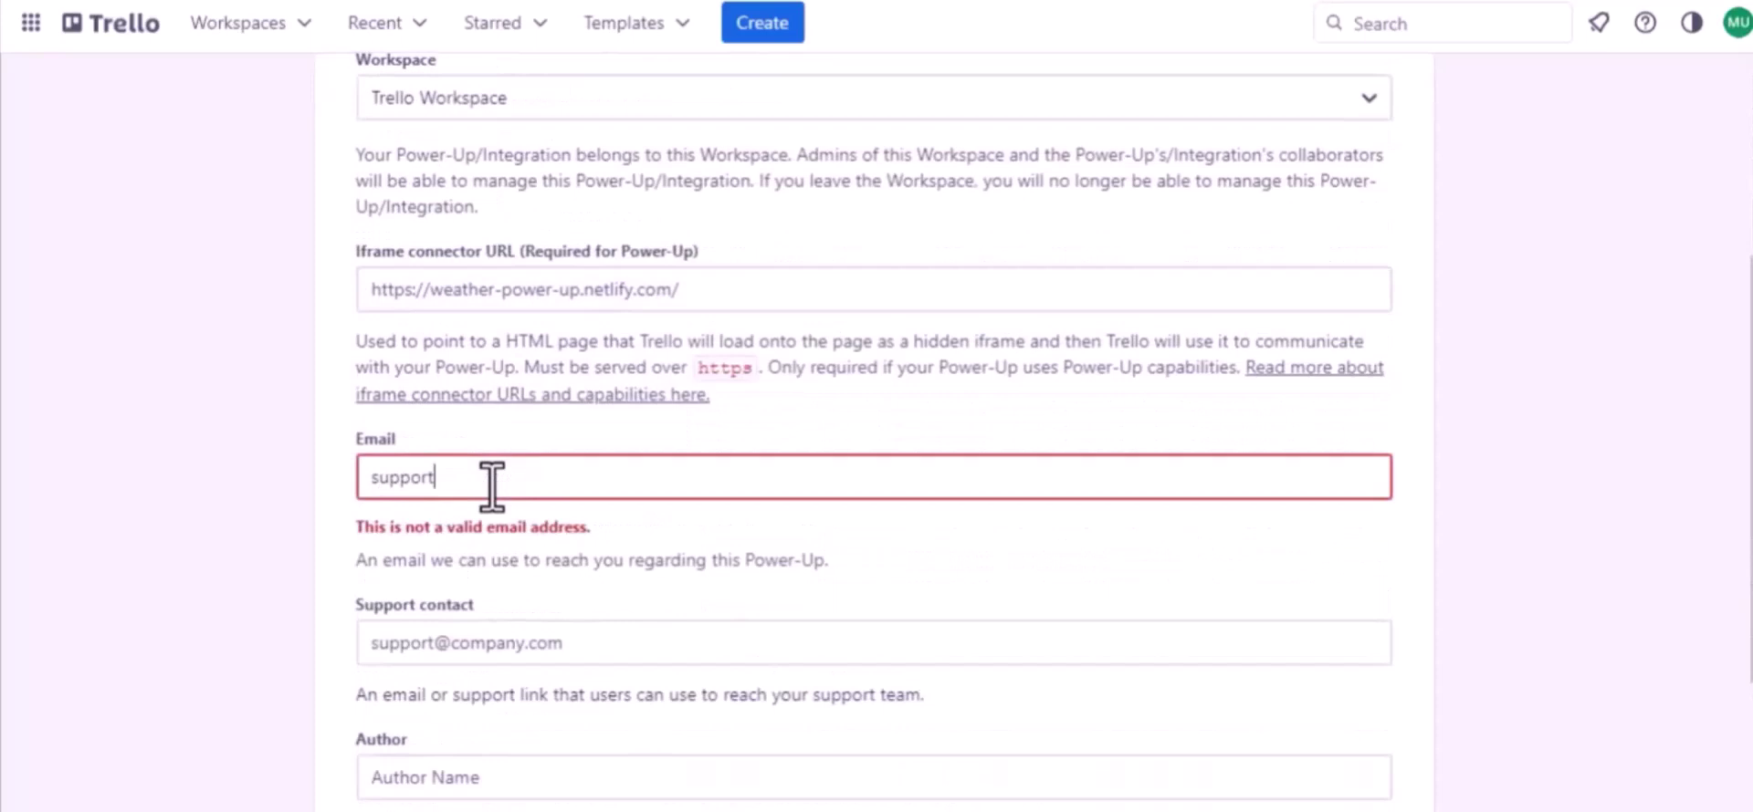
key("ctrl+a")
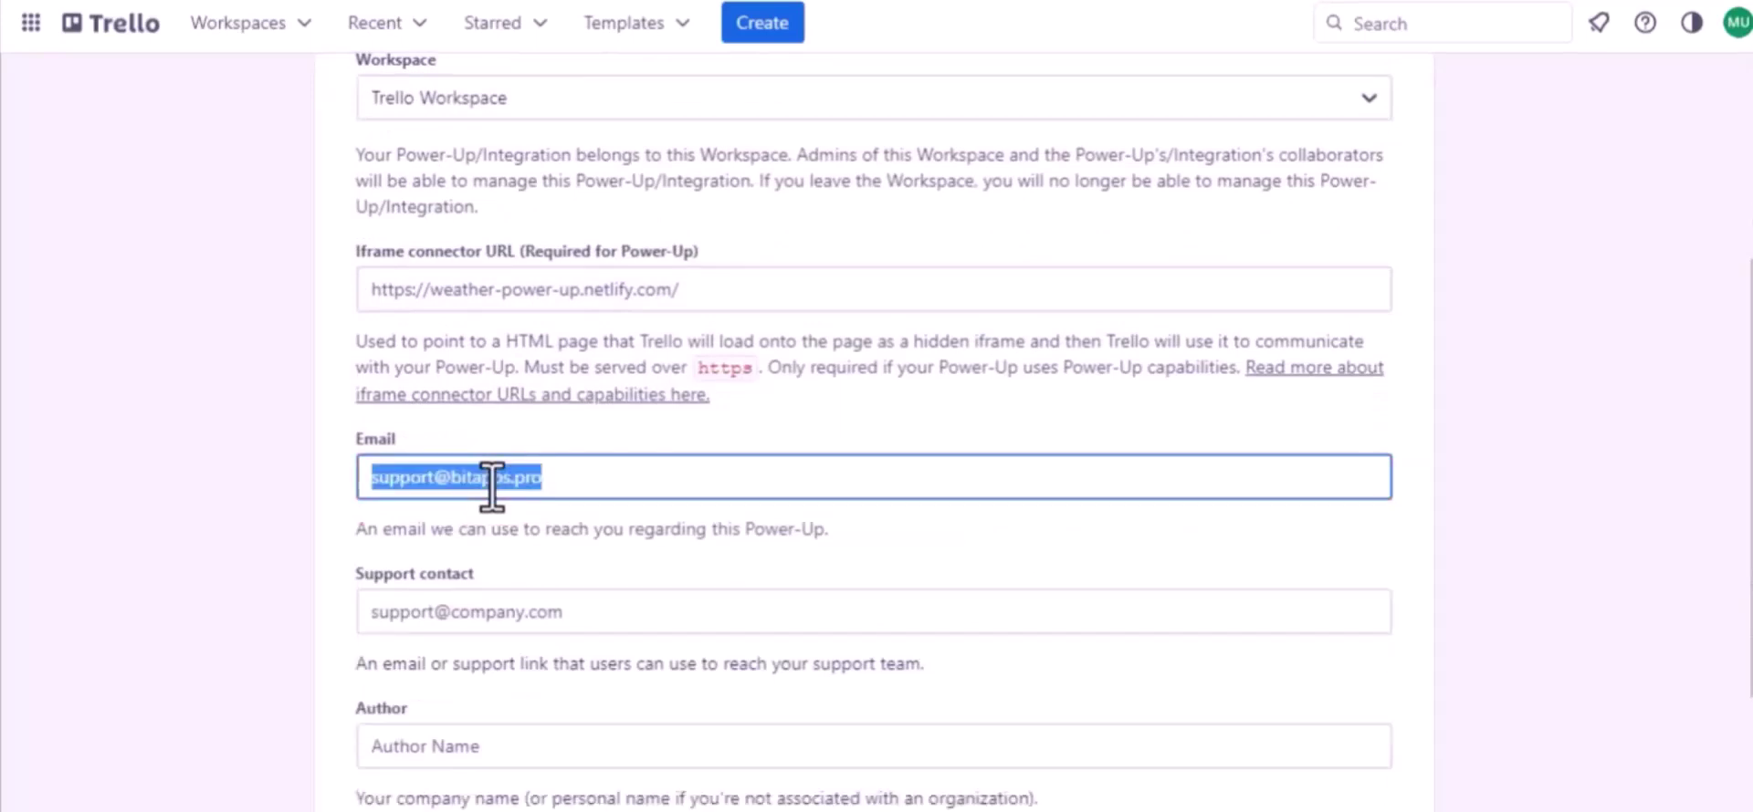
key("ctrl+c")
left_click(484, 611)
key("ctrl+v")
scroll(484, 612, "down", 2)
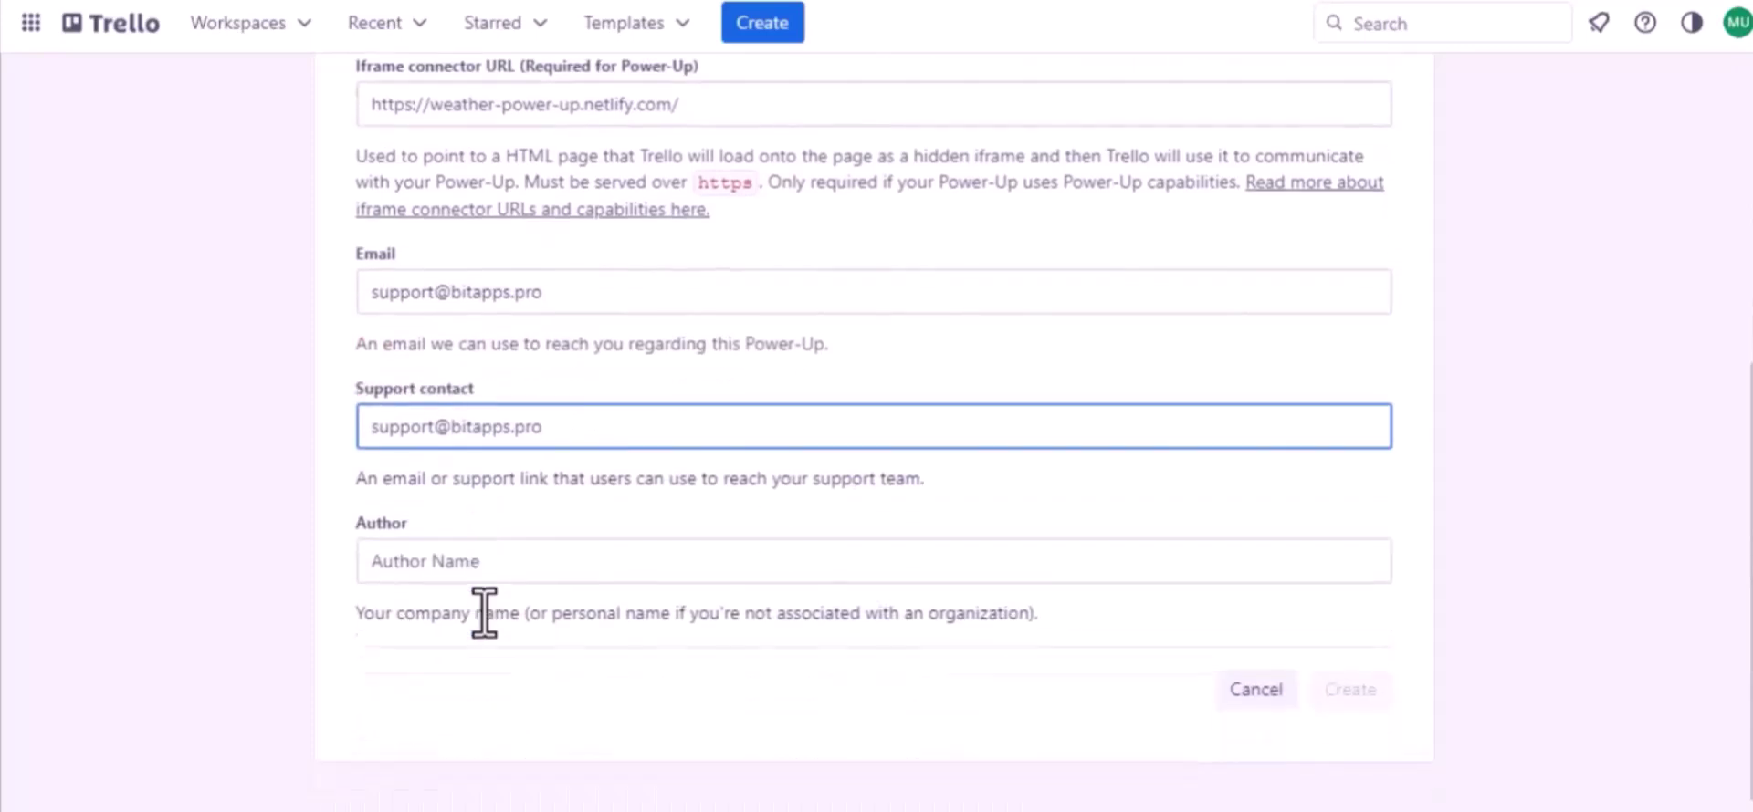
left_click(399, 551)
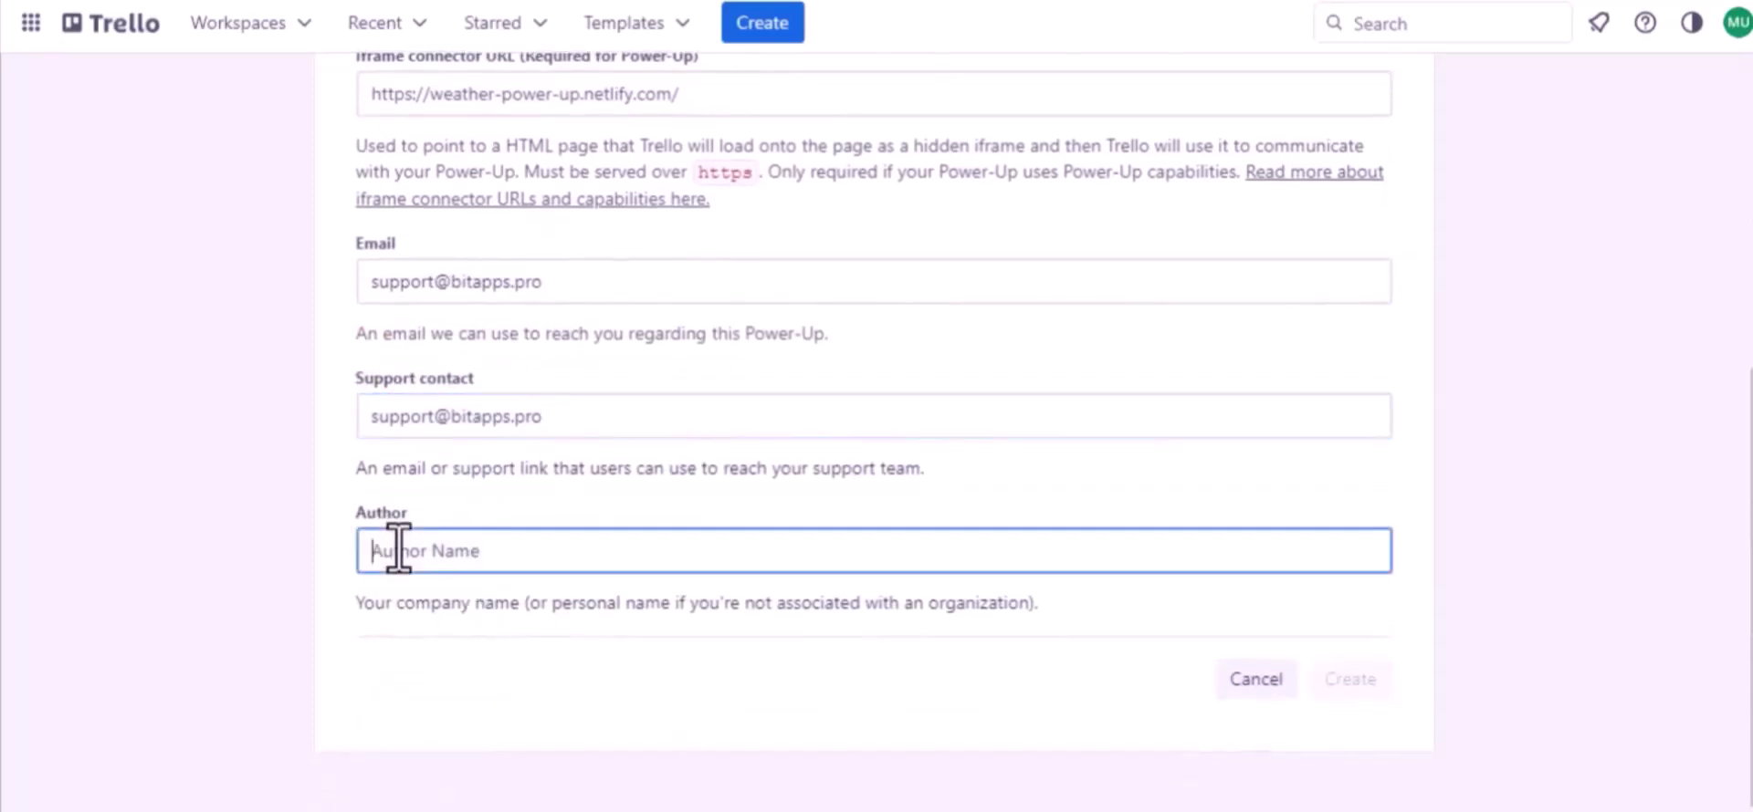
type("Bit Apps")
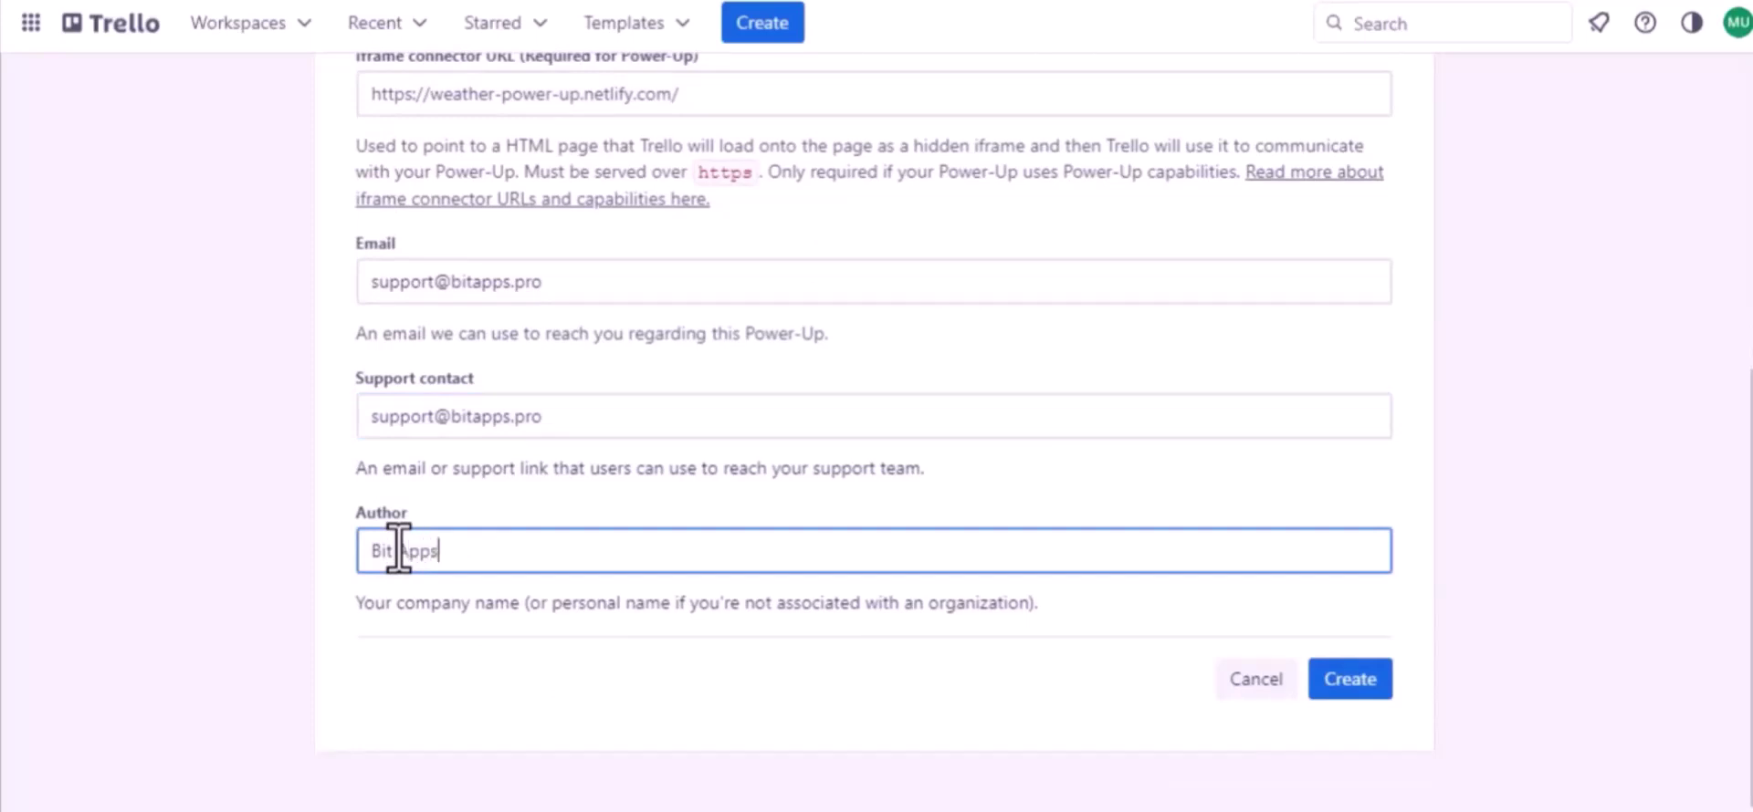
left_click(1360, 680)
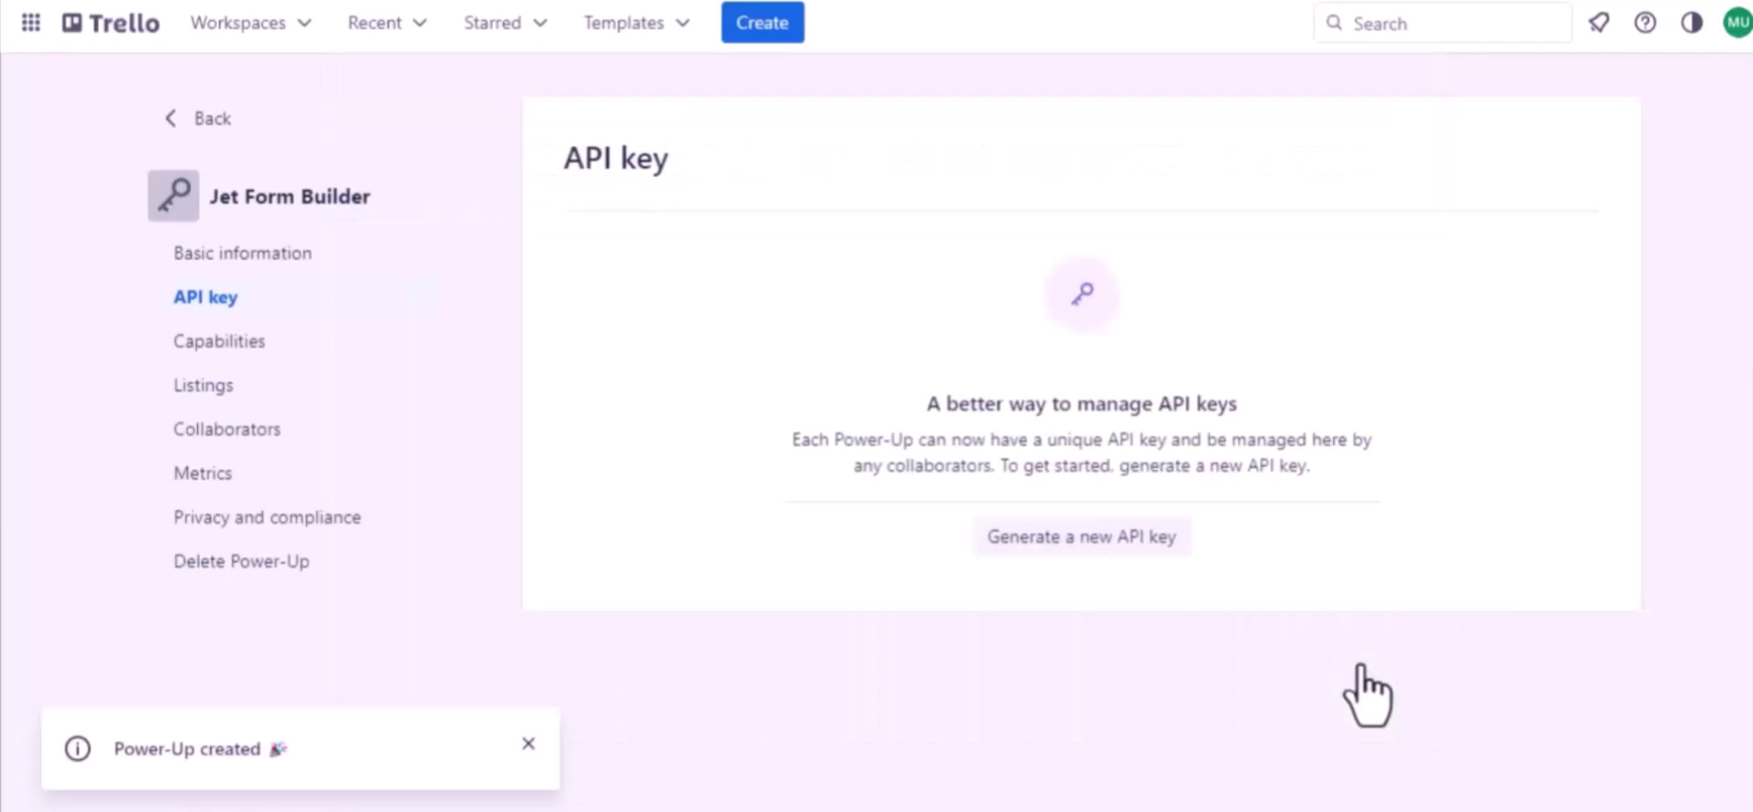
- Generate a new API key and add Bit Integrations' redirect URI to Allowed origins
left_click(1070, 543)
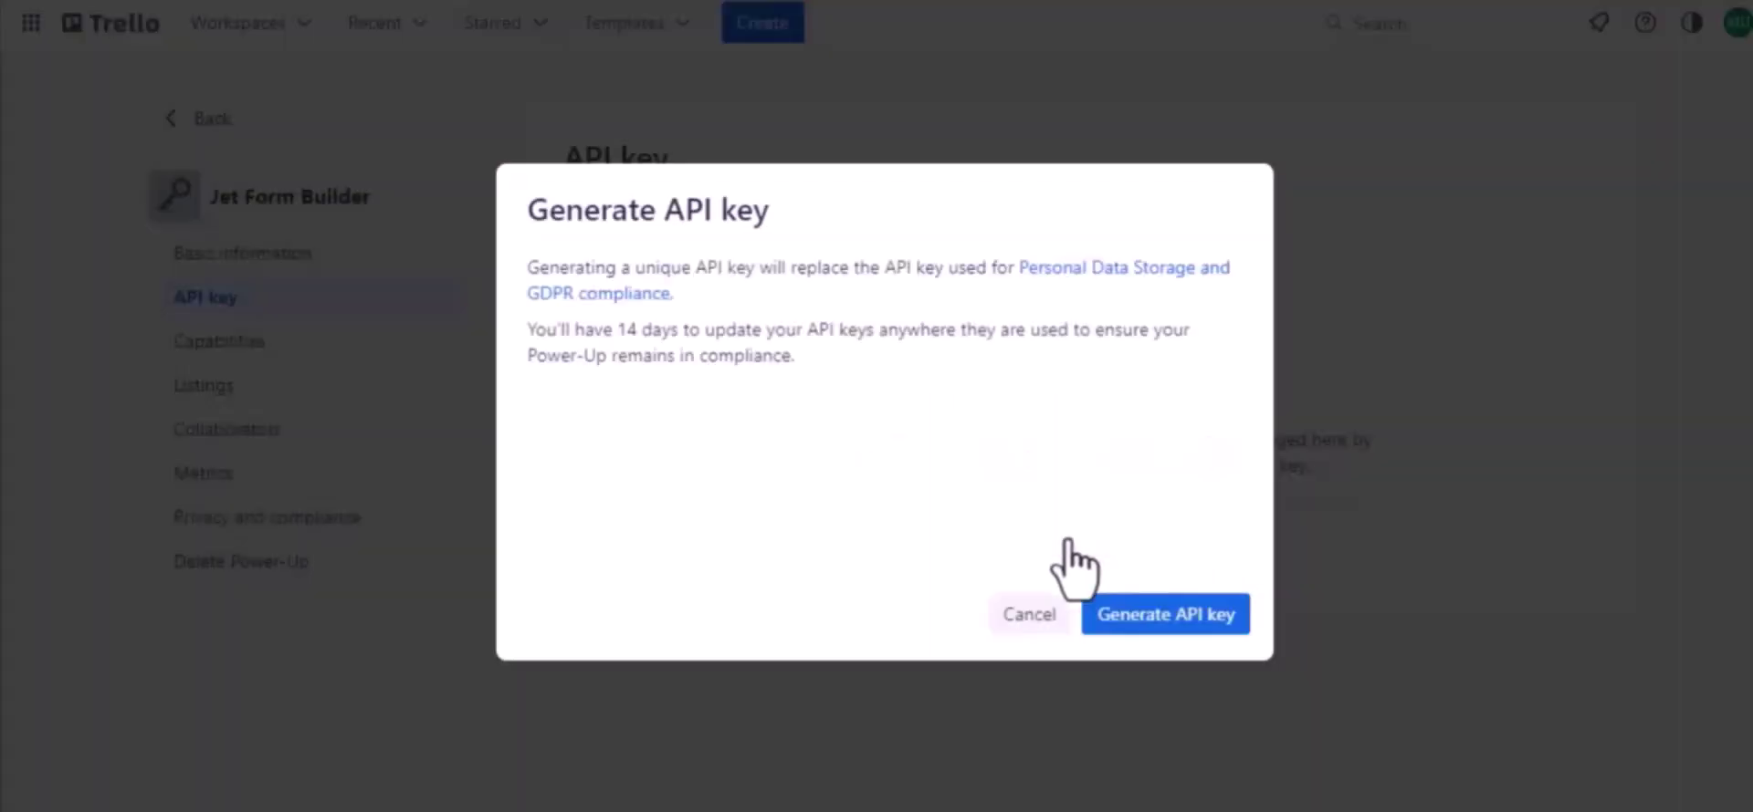
left_click(1159, 615)
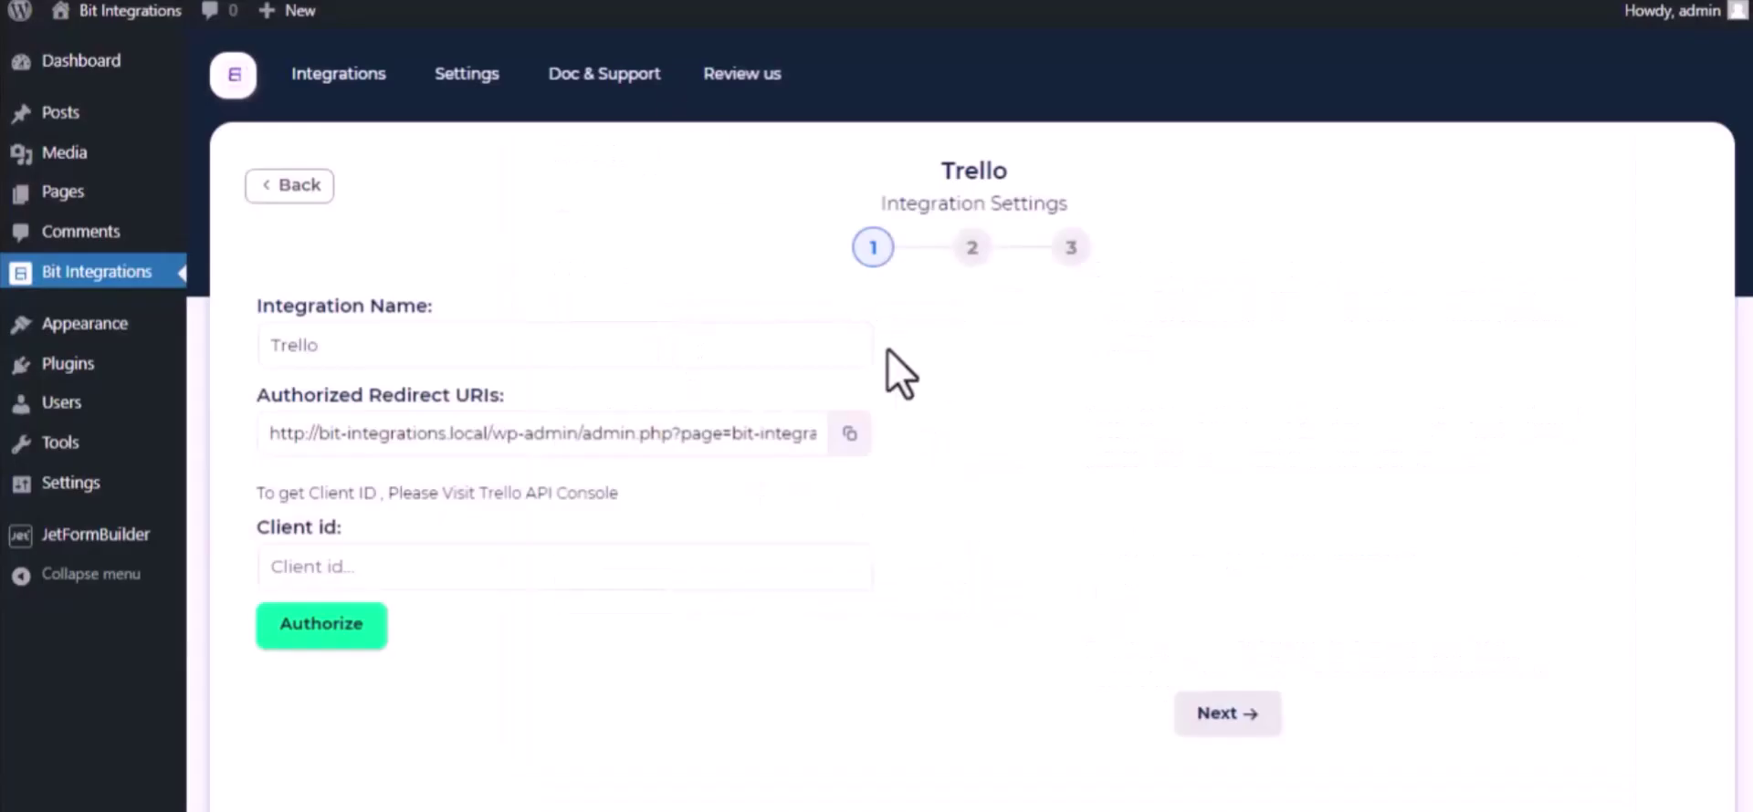
left_click(848, 434)
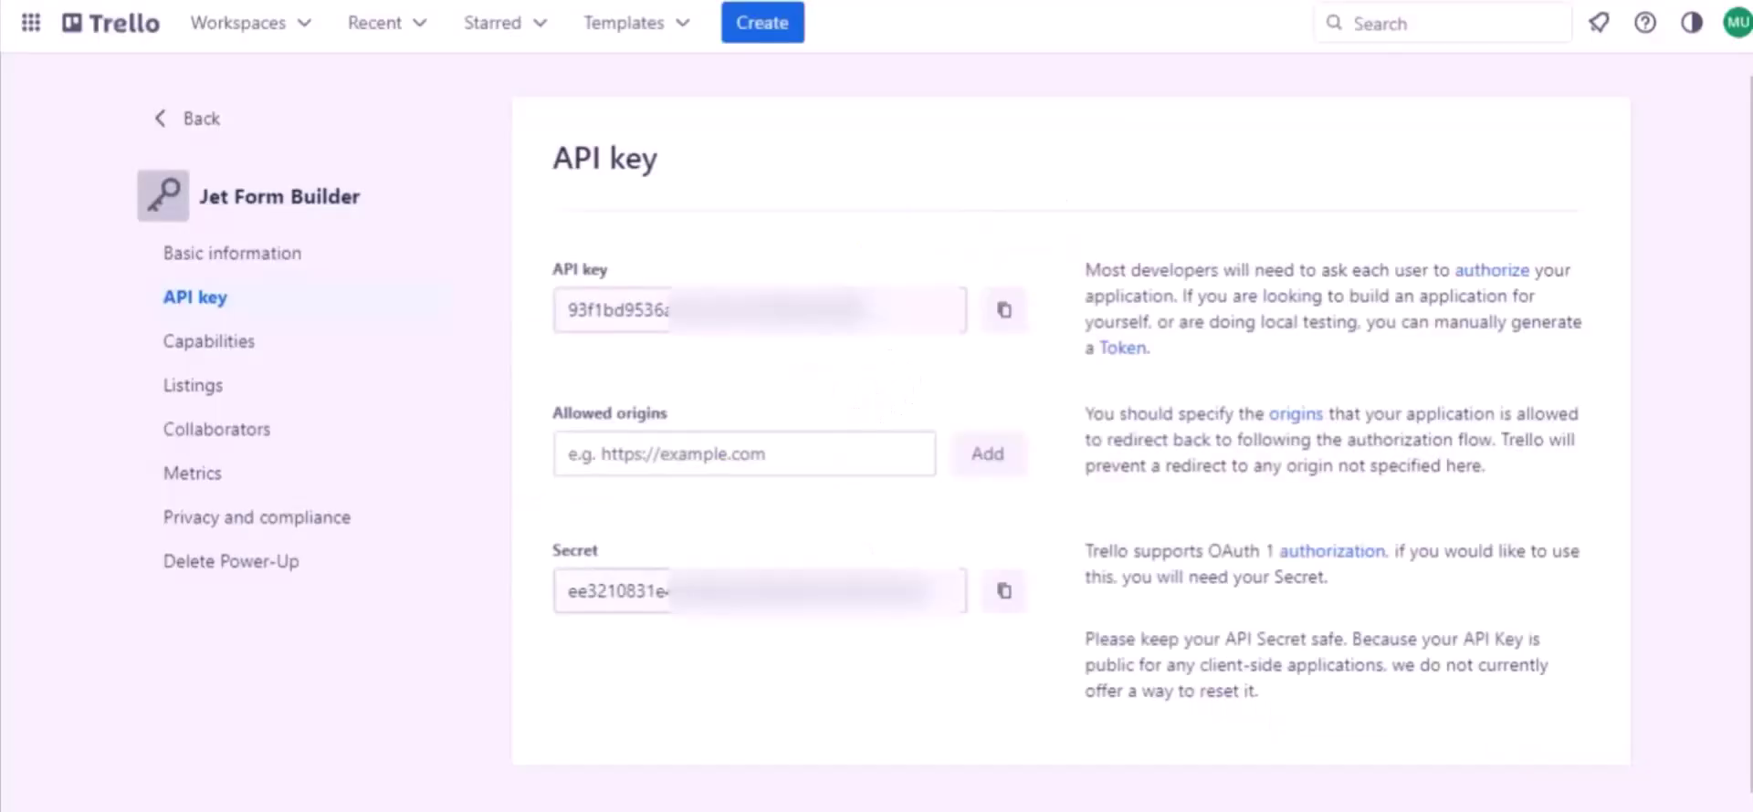
left_click(648, 461)
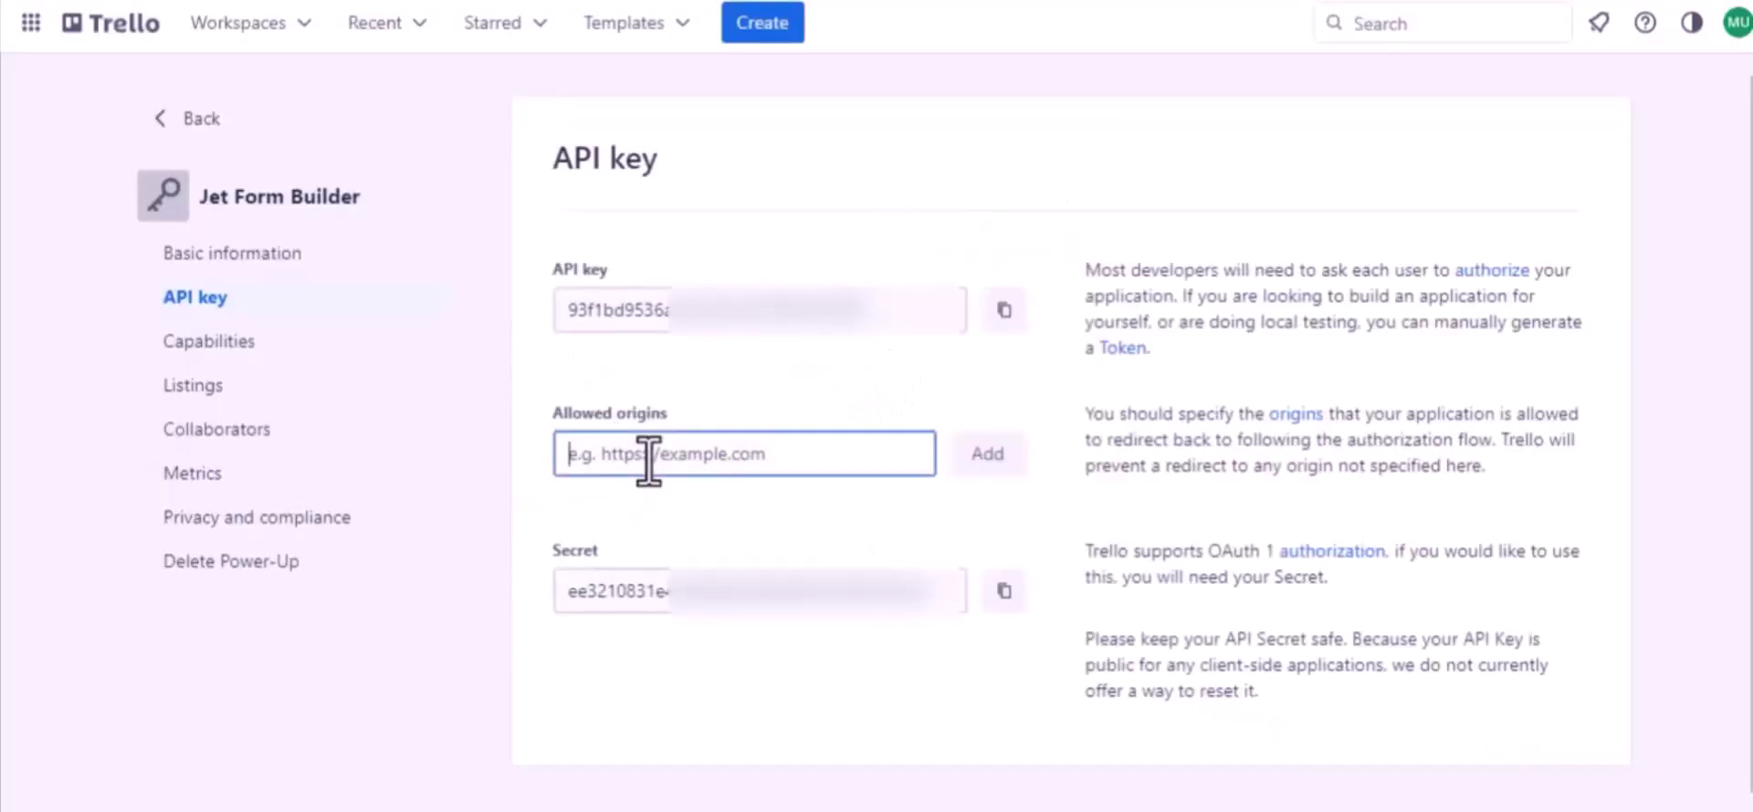
key("ctrl+v")
left_click(984, 470)
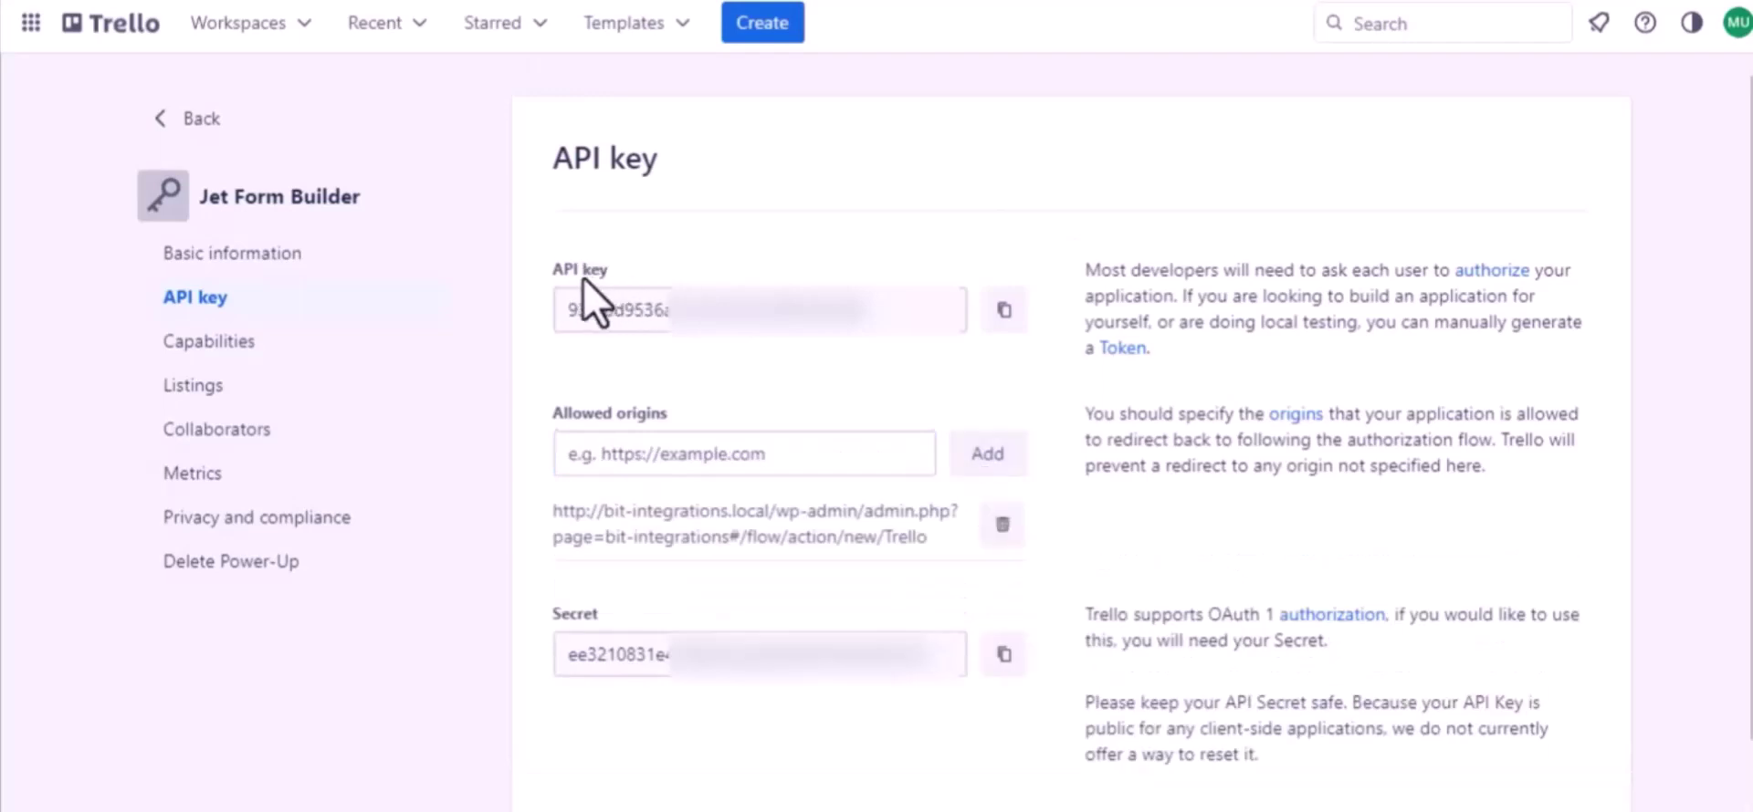
- Enter the Trello API key as Client id, authorize, and allow access in Trello
left_click(993, 315)
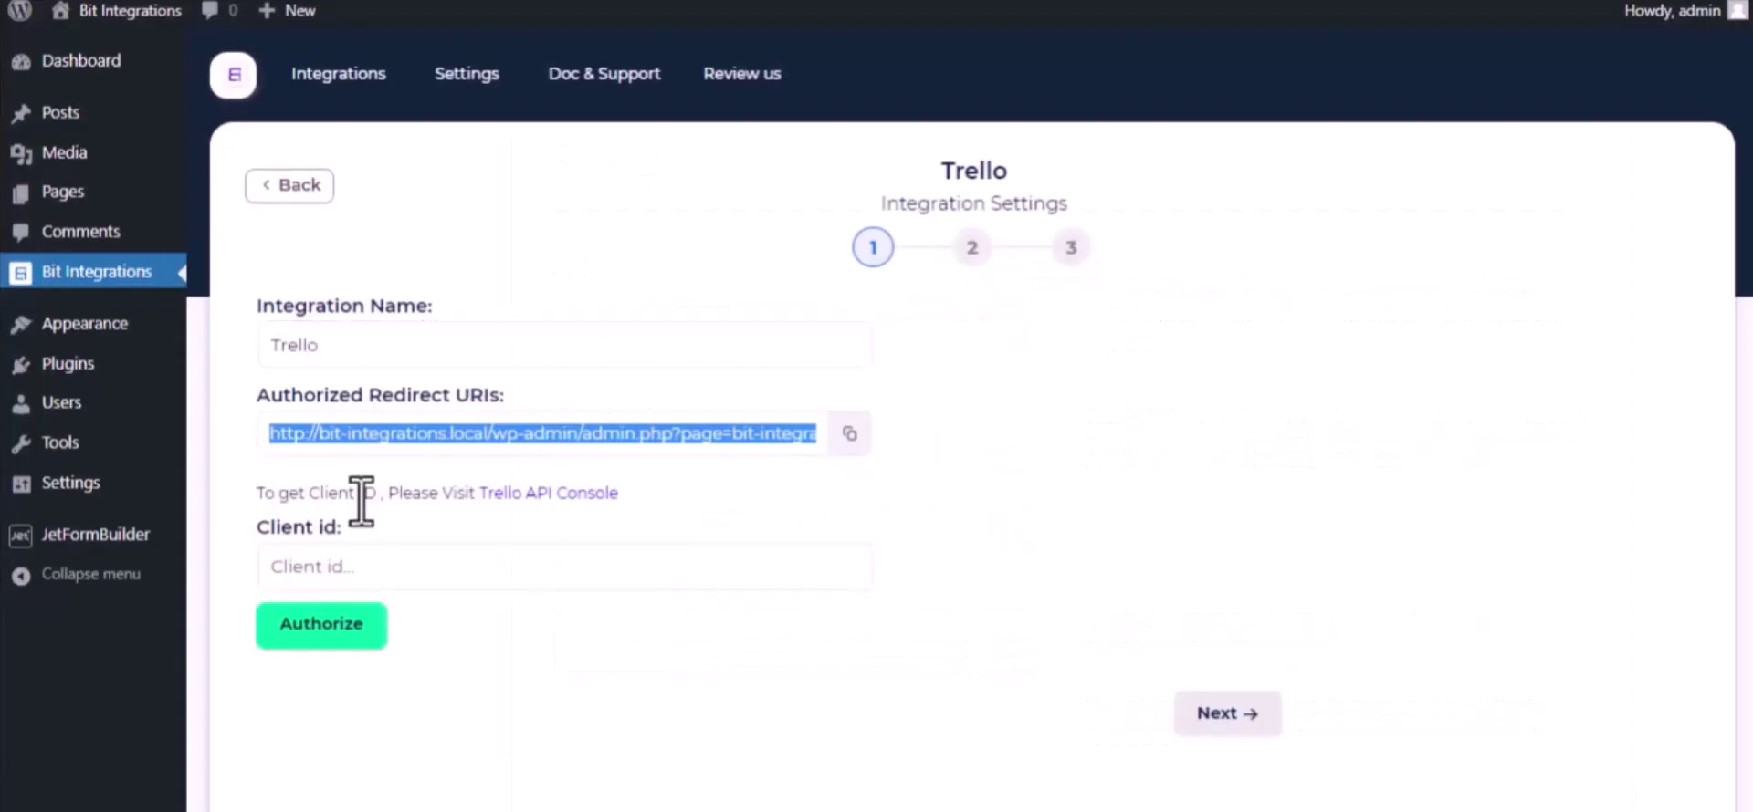
left_click(367, 559)
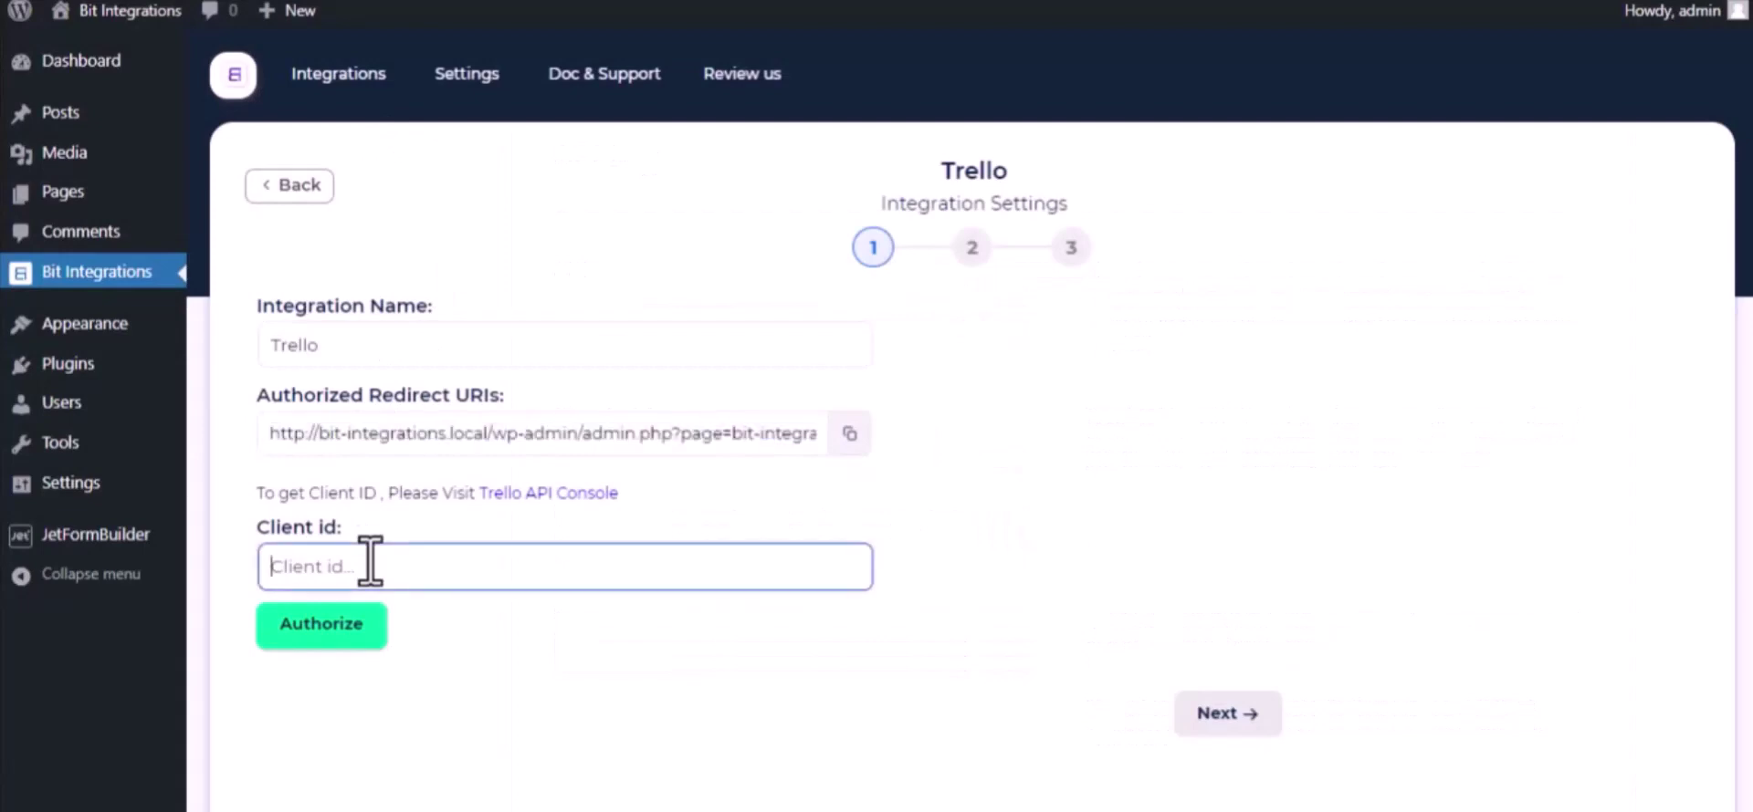
key("ctrl+v")
left_click(355, 632)
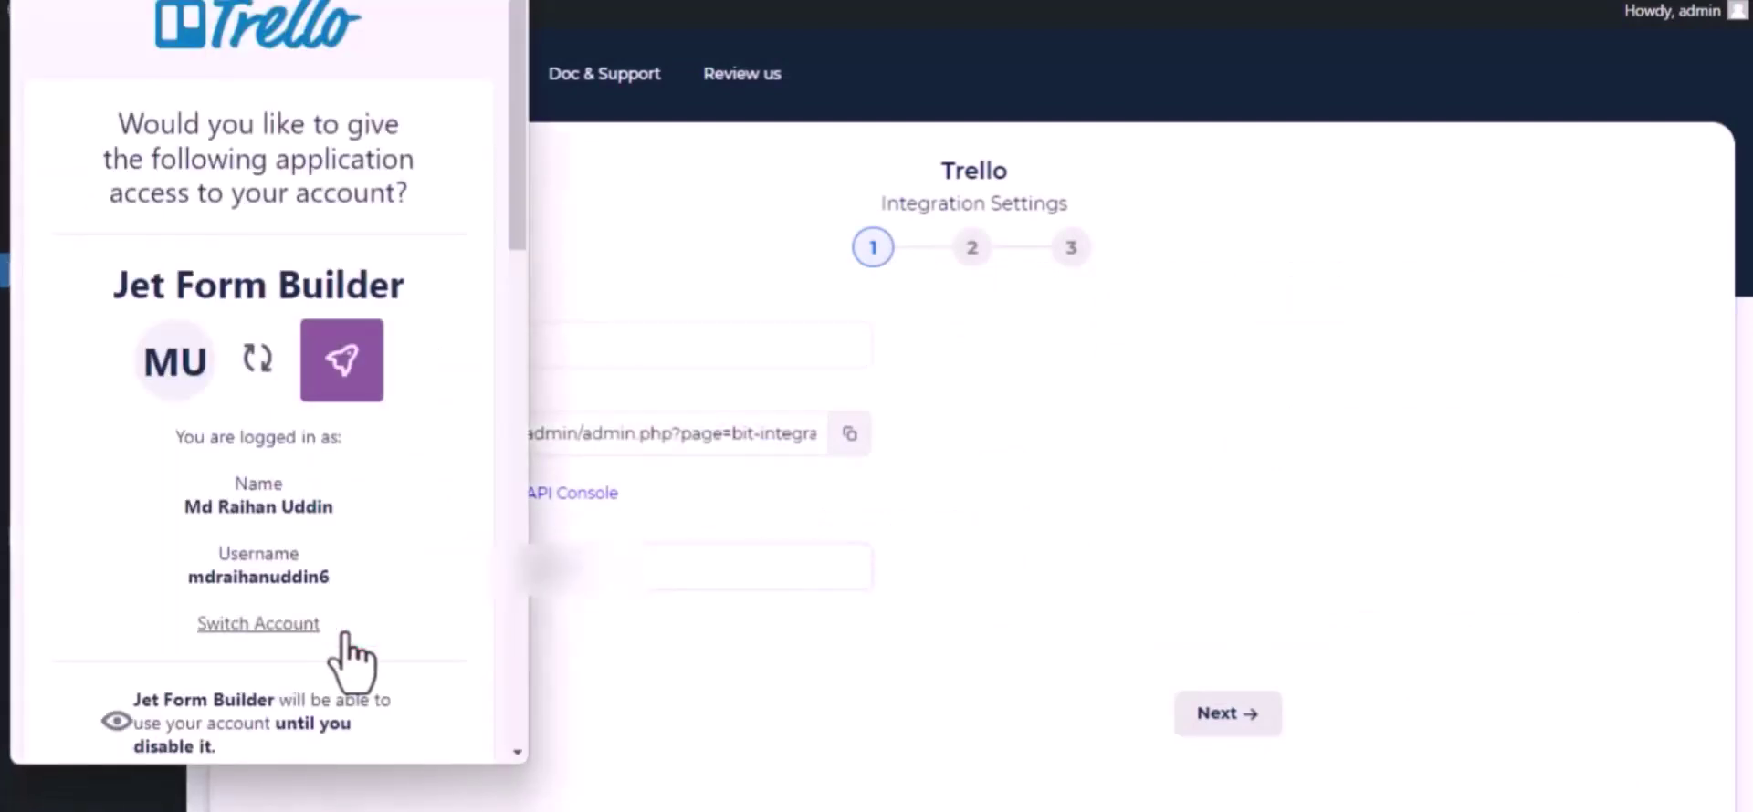
scroll(351, 659, "down", 15)
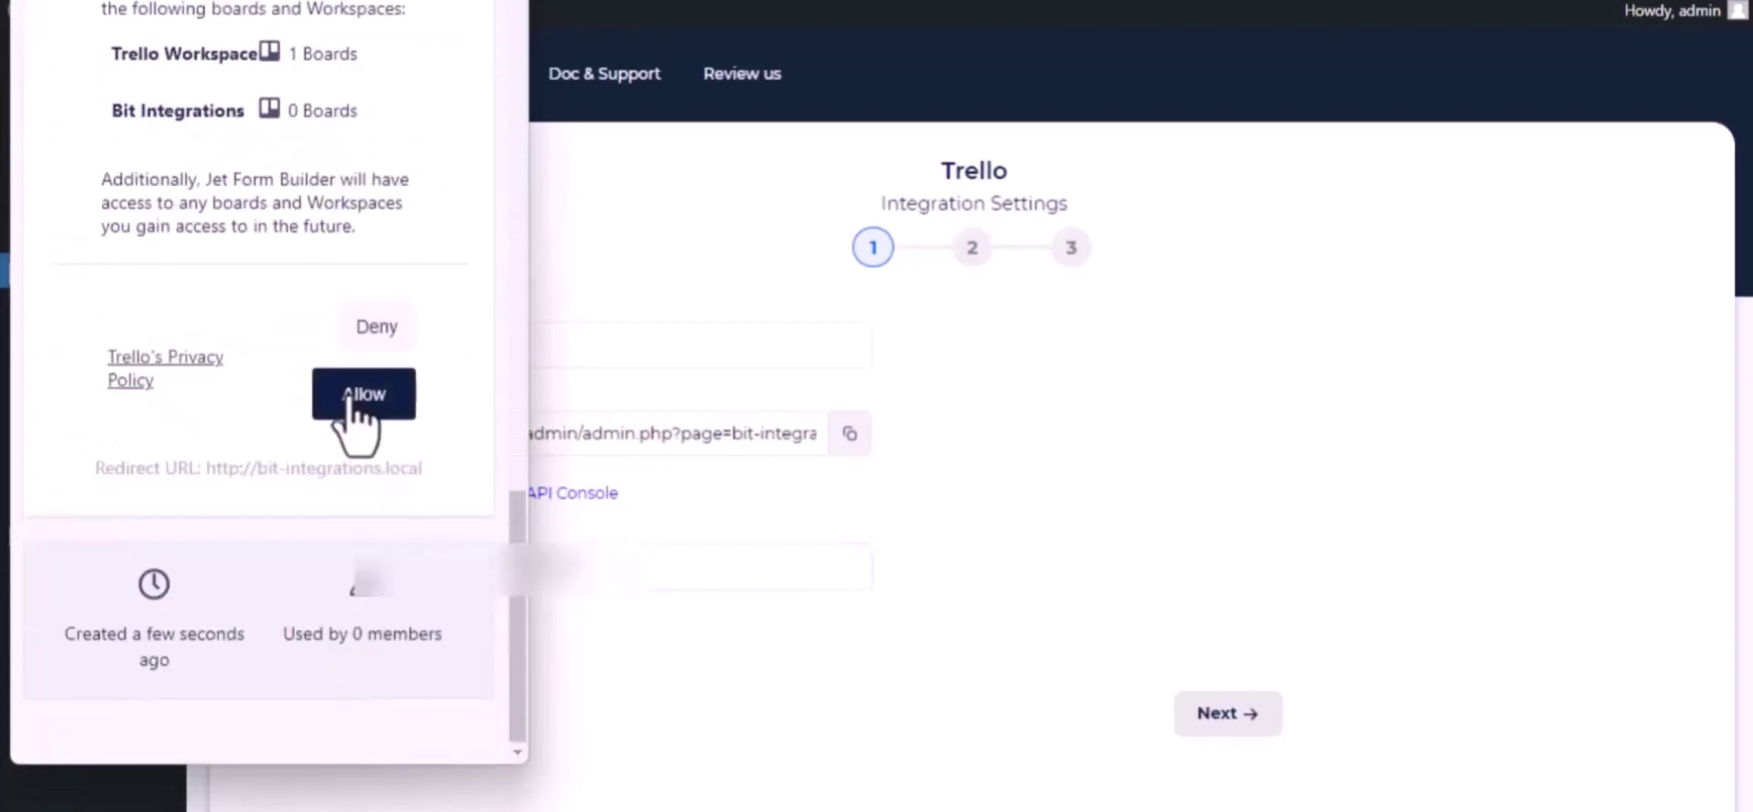
left_click(349, 401)
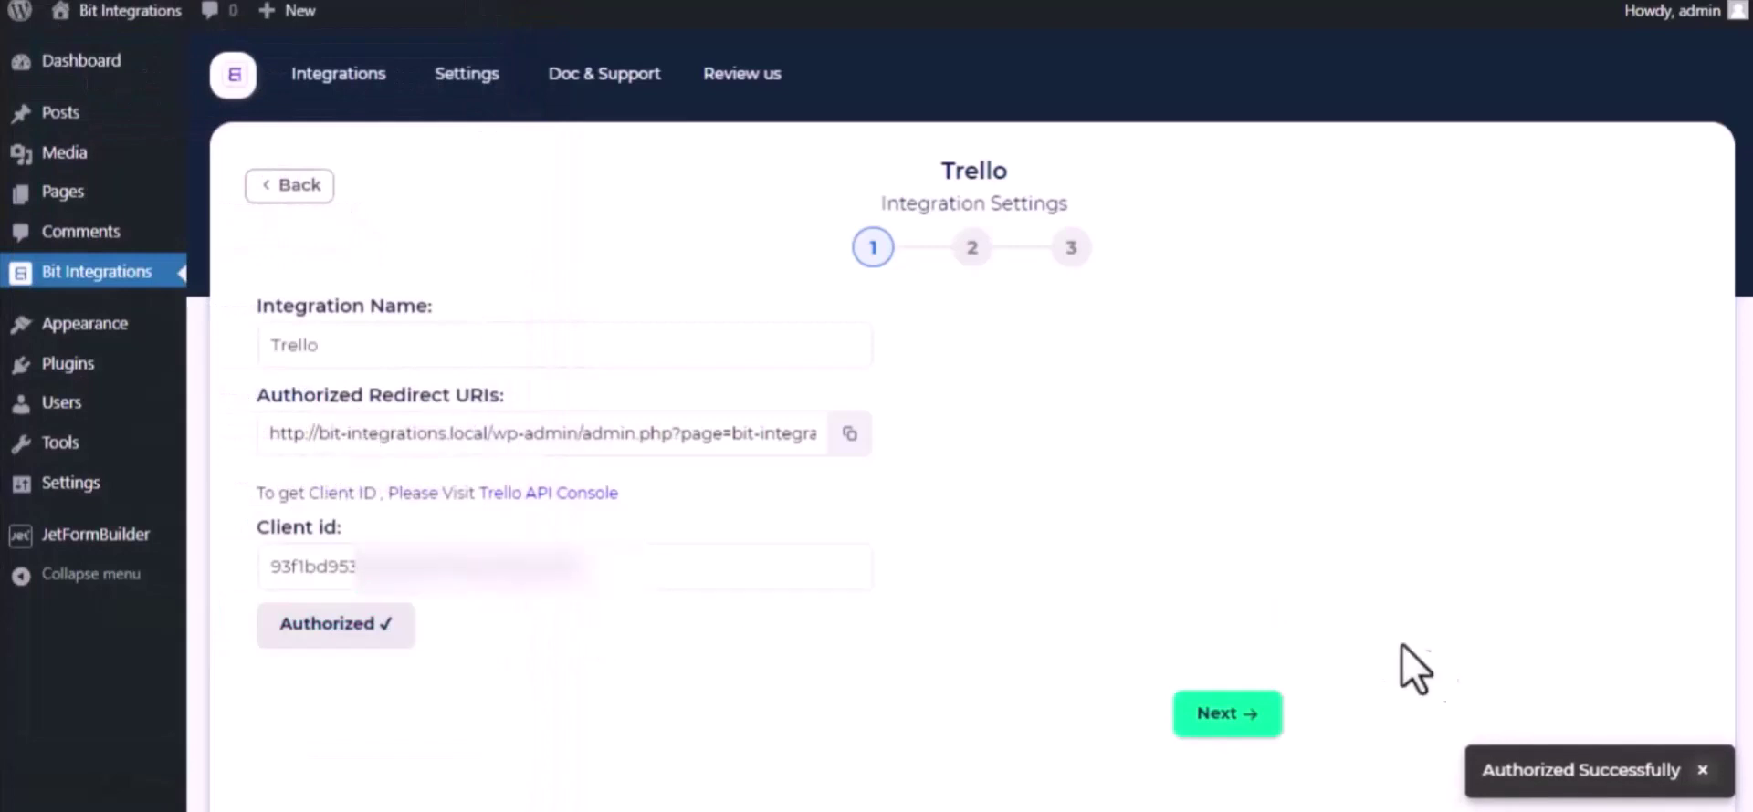
scroll(626, 588, "down", 2)
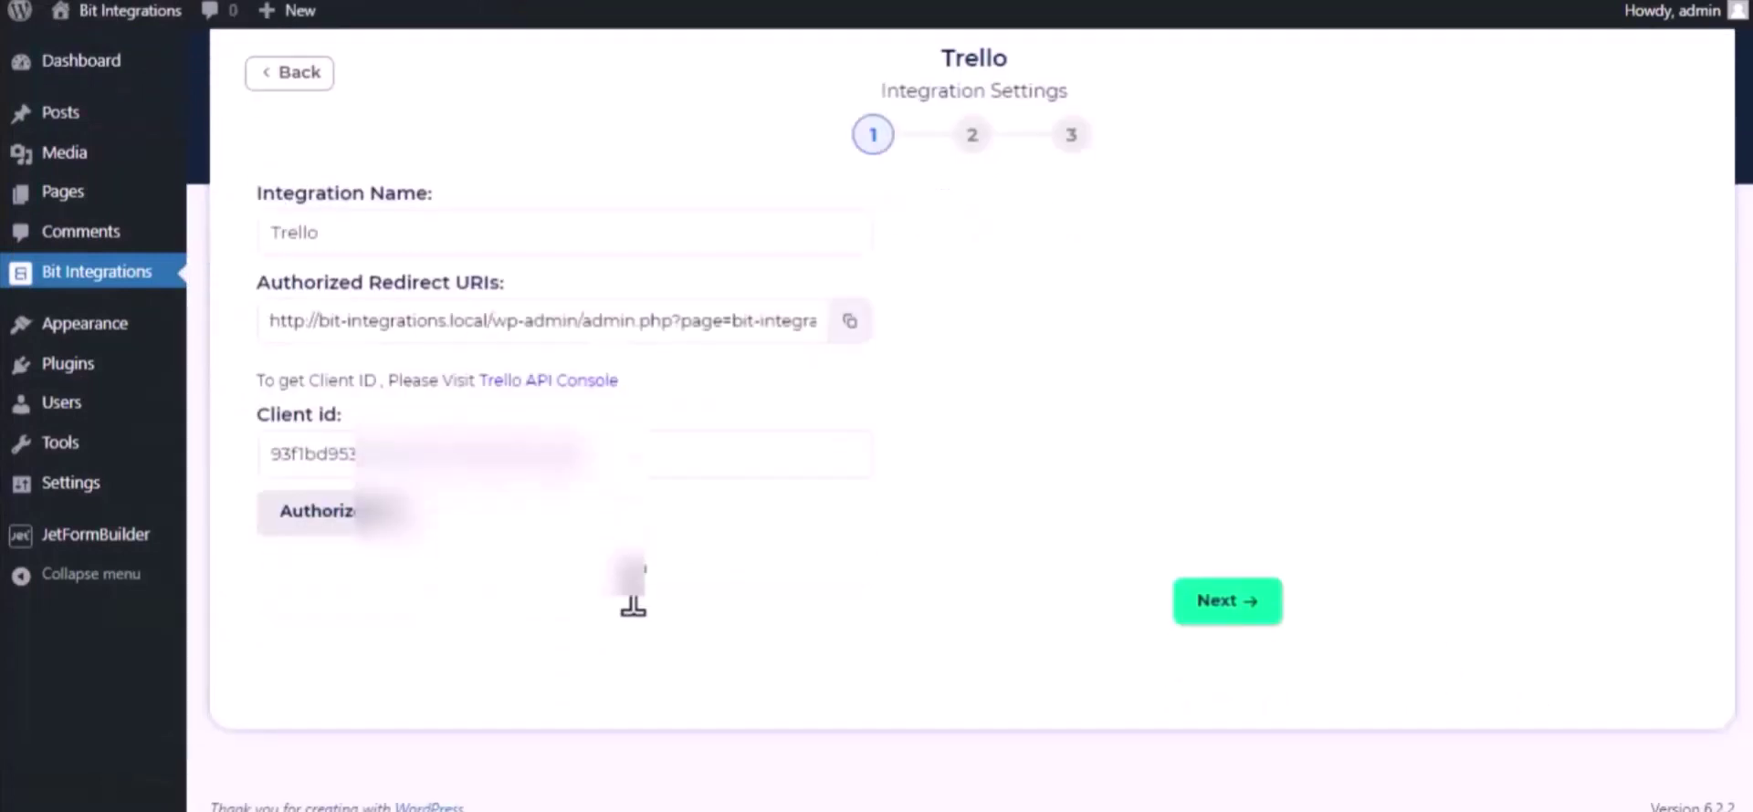
- Choose the Bit Integrations board and its To Do list for new cards
left_click(1237, 602)
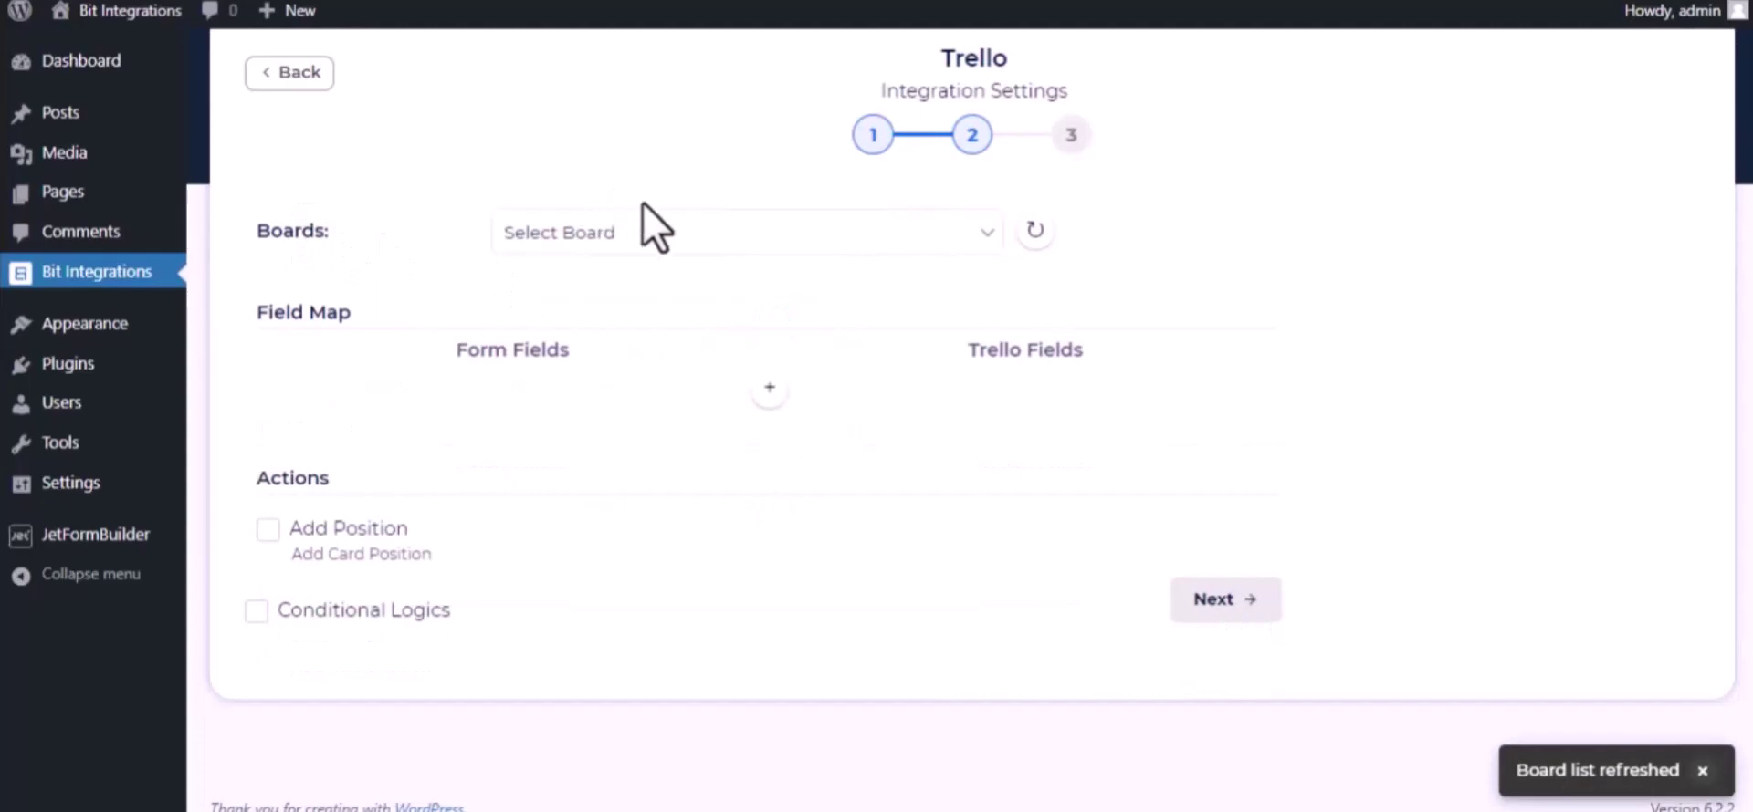
left_click(648, 229)
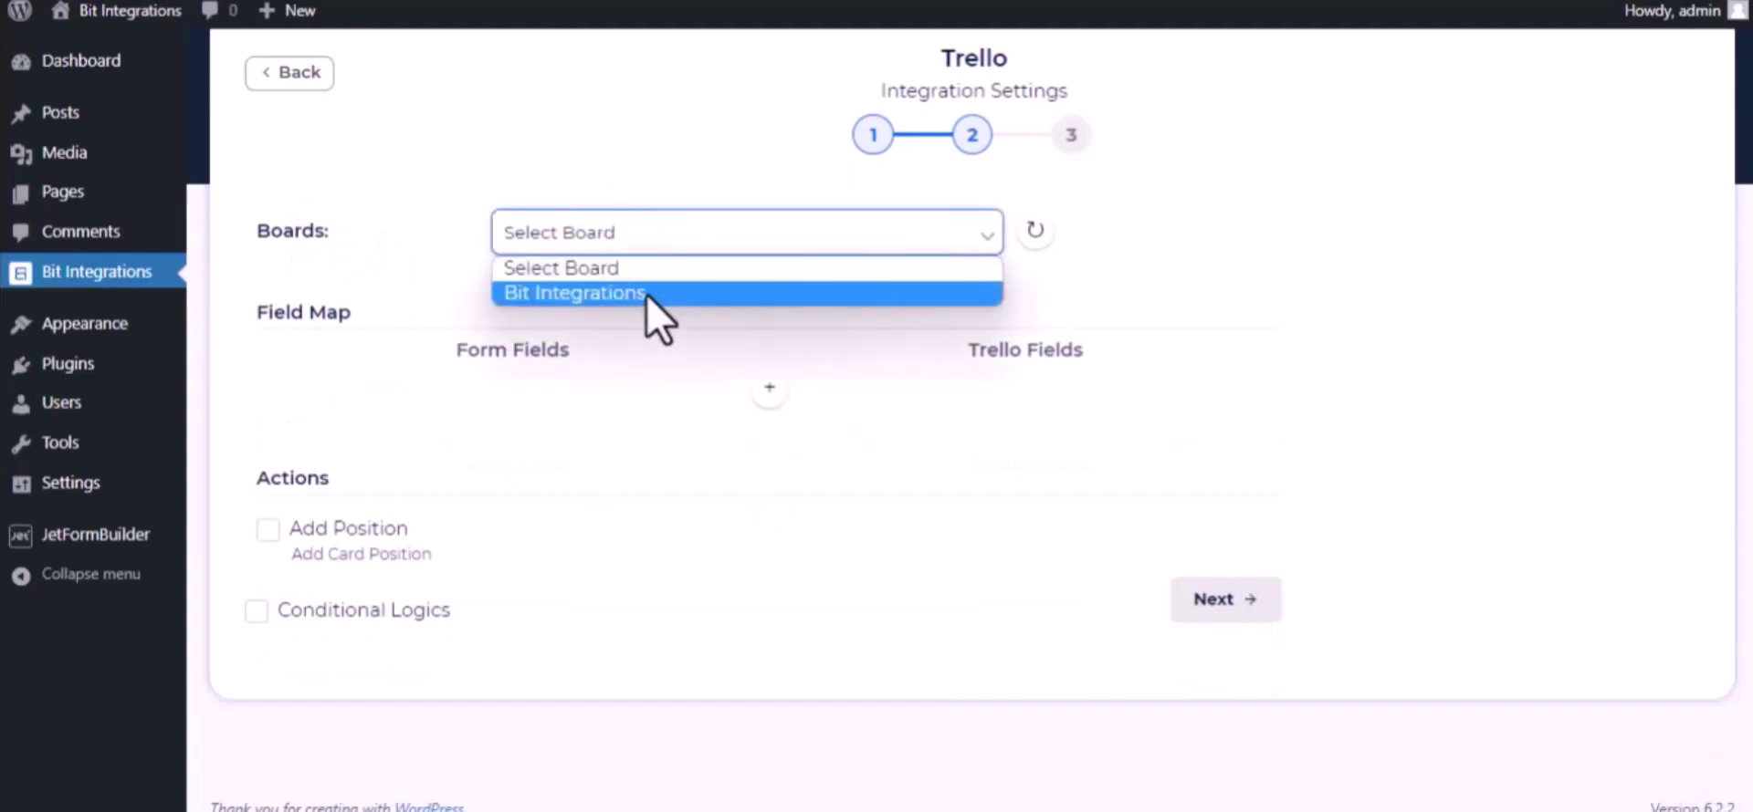
left_click(646, 294)
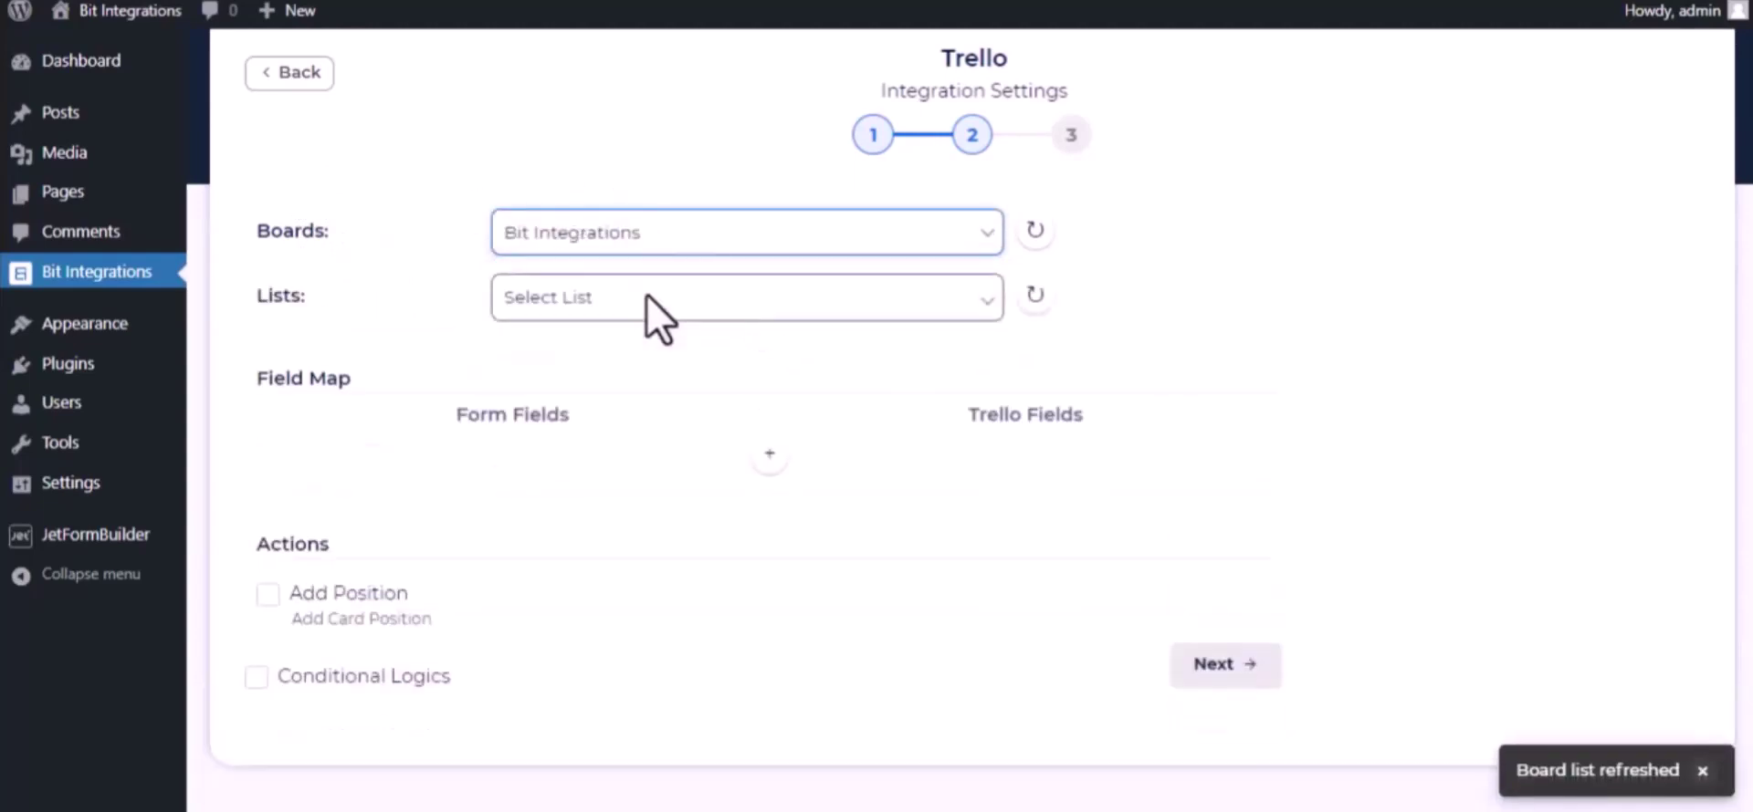
left_click(562, 306)
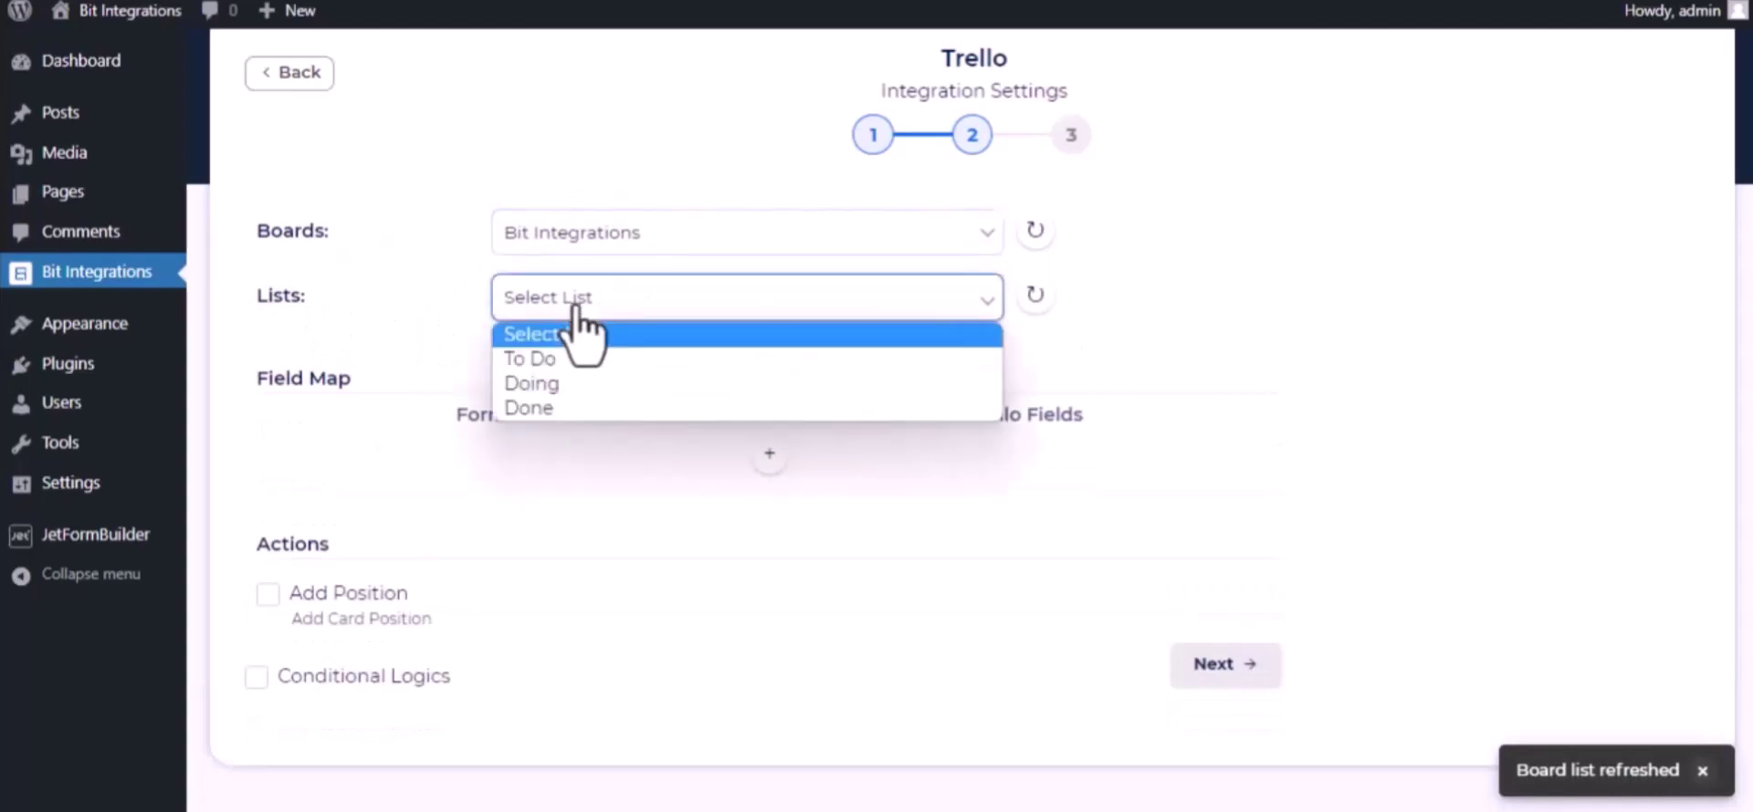
left_click(565, 359)
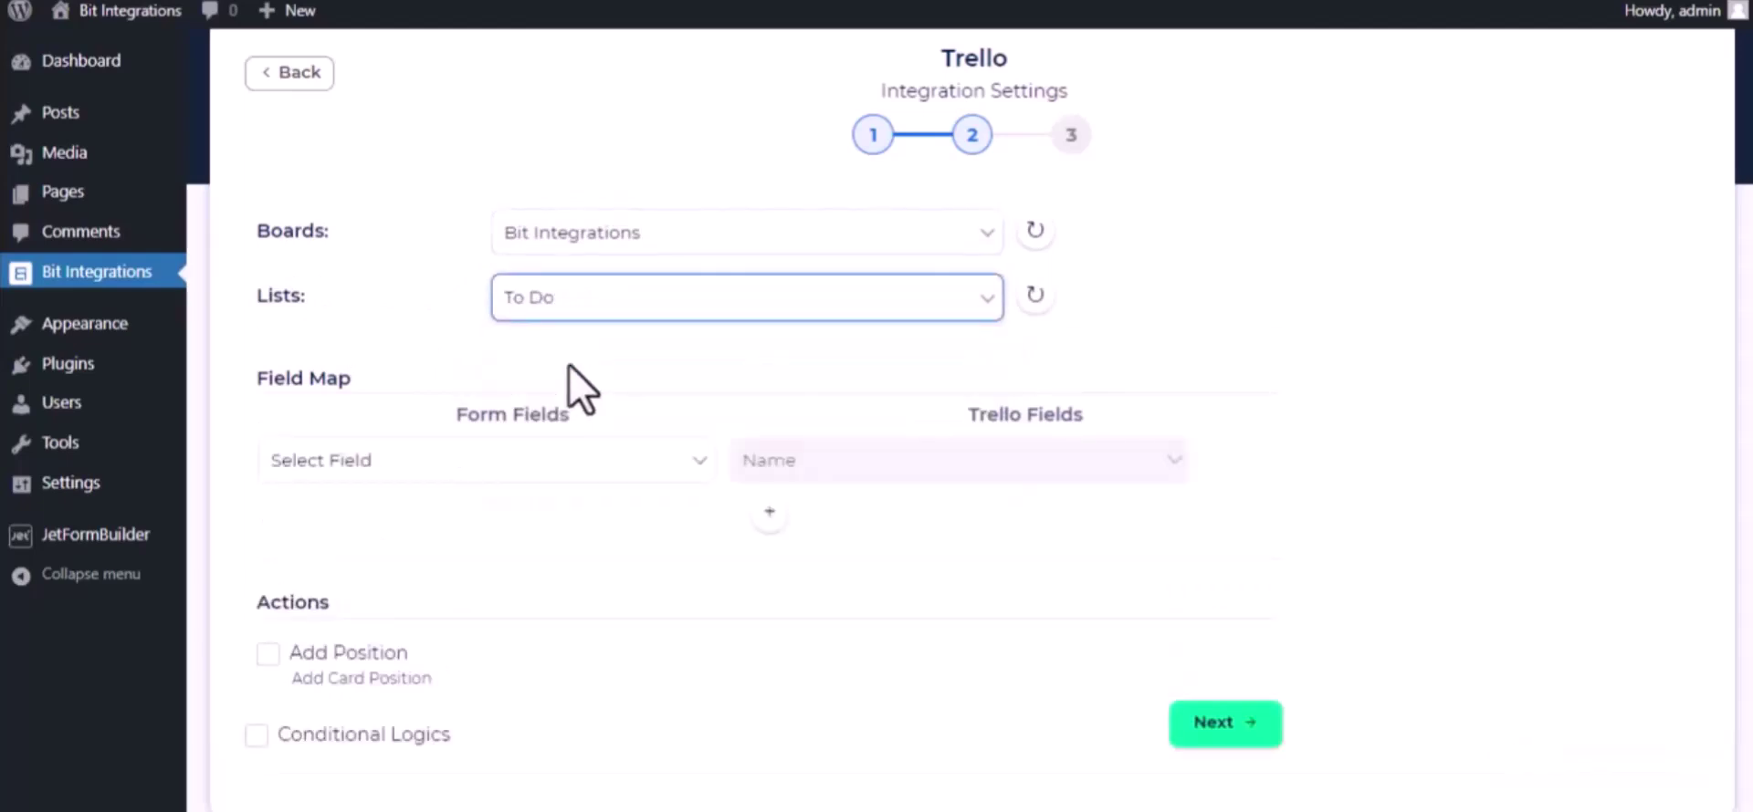
- Map the form's name field to the Trello card Name
left_click(595, 470)
scroll(549, 327, "down", 4)
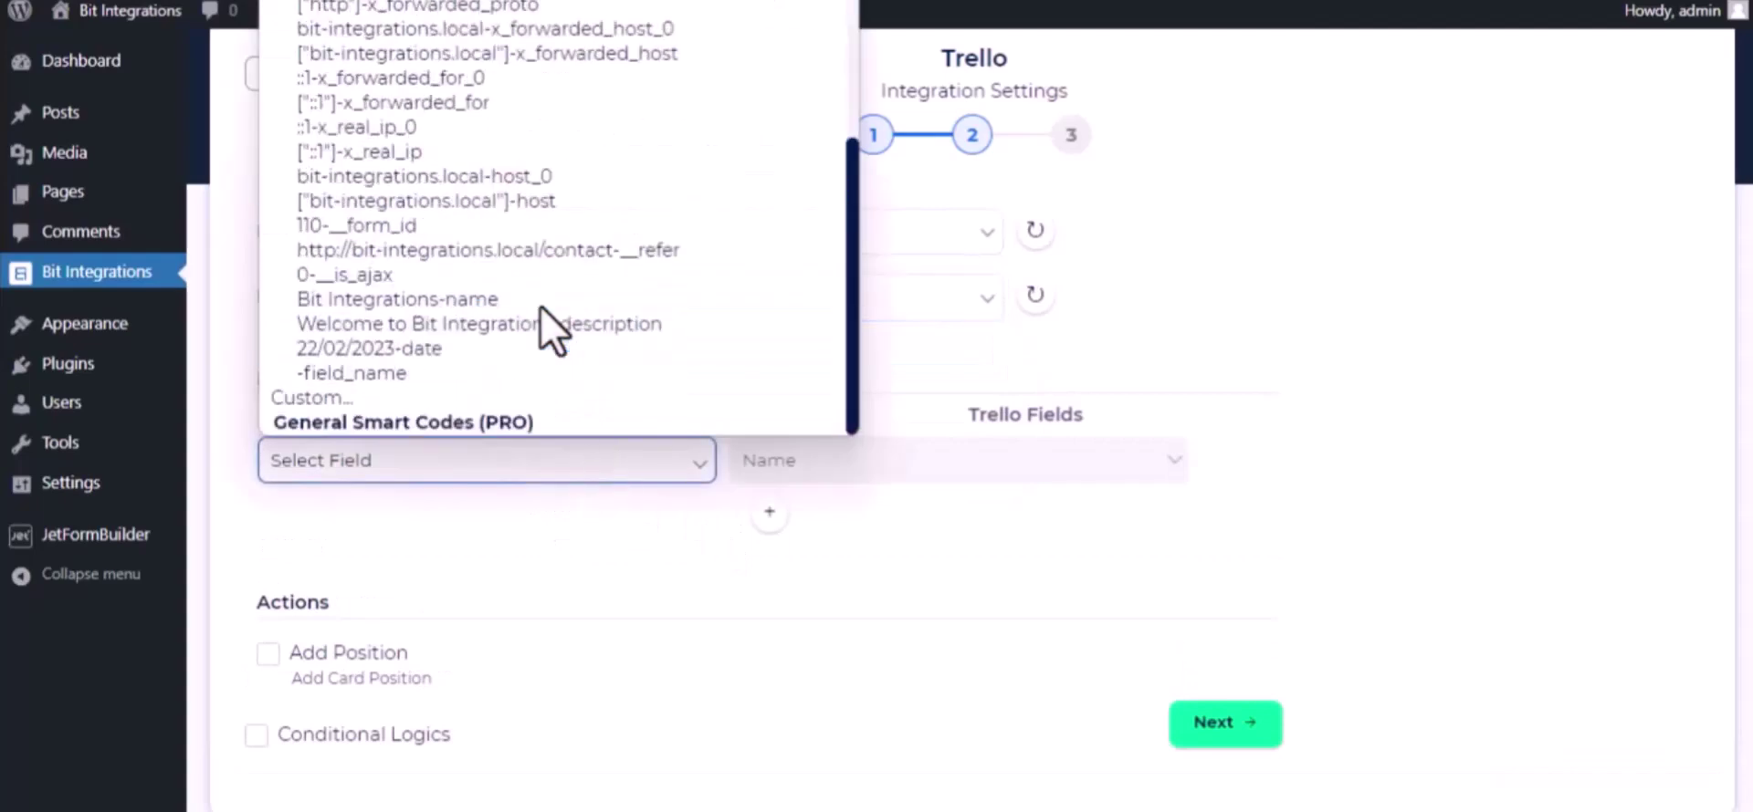
left_click(539, 303)
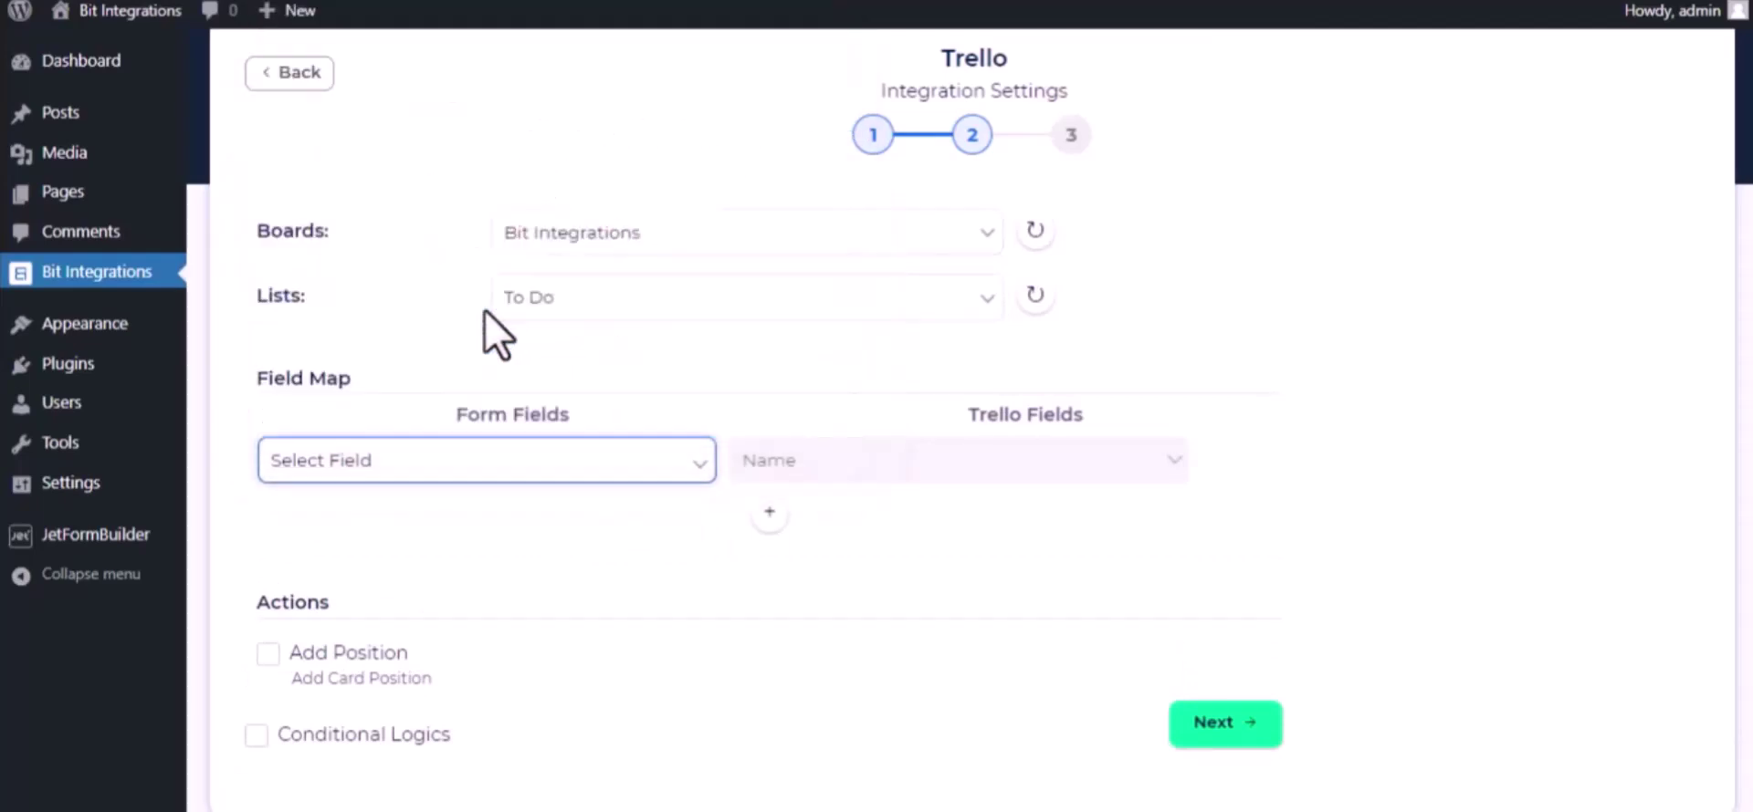
- Add a mapping row pairing the description field with the card Description
left_click(767, 514)
left_click(659, 519)
scroll(599, 411, "down", 5)
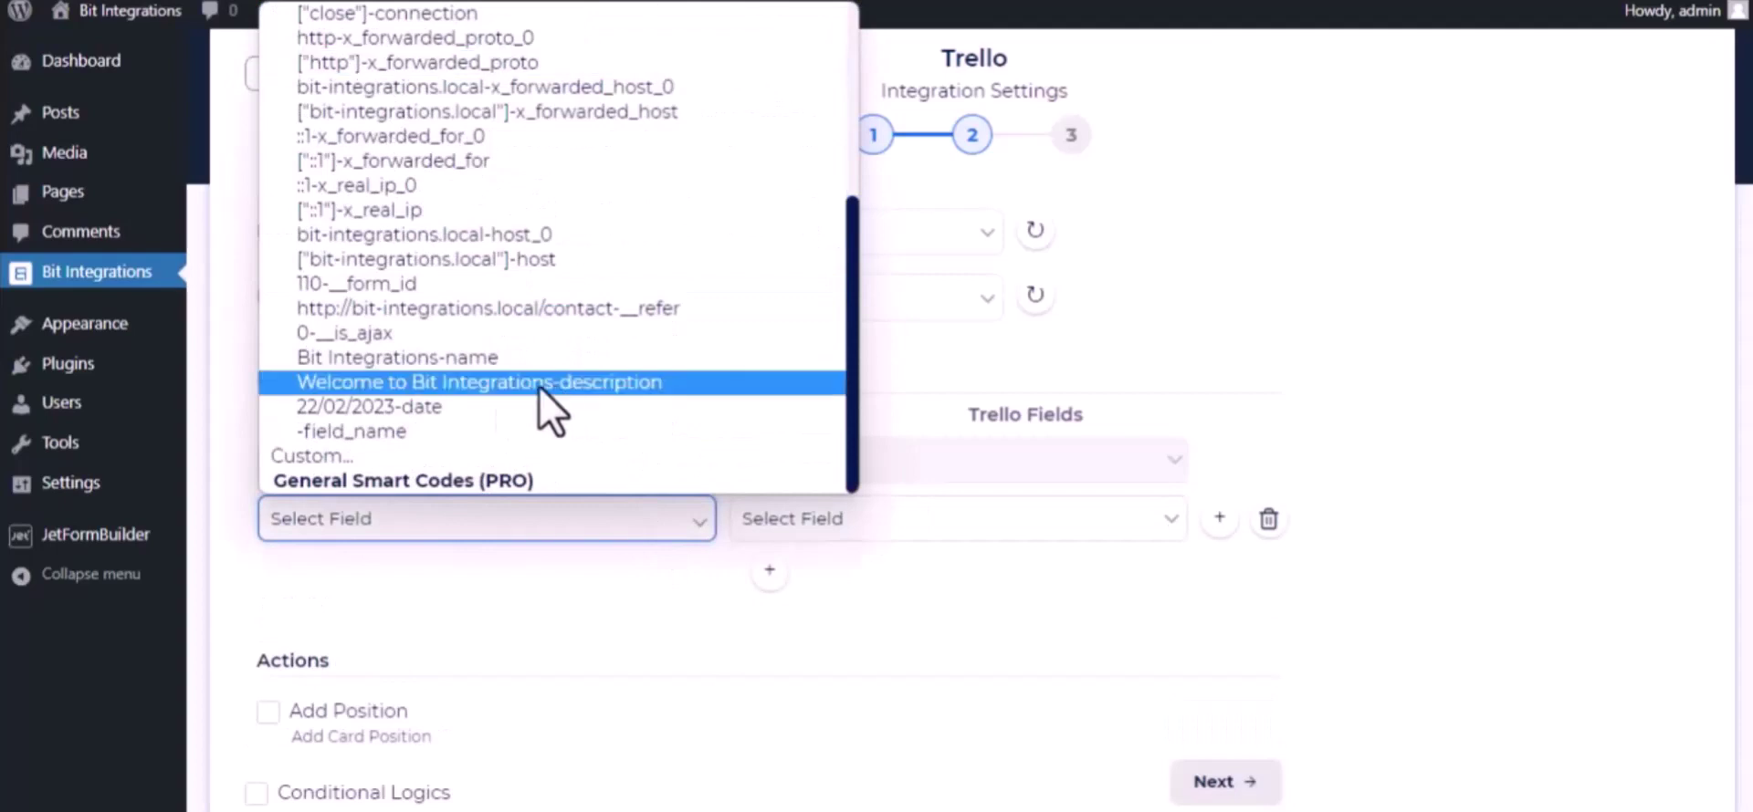
left_click(502, 384)
left_click(958, 540)
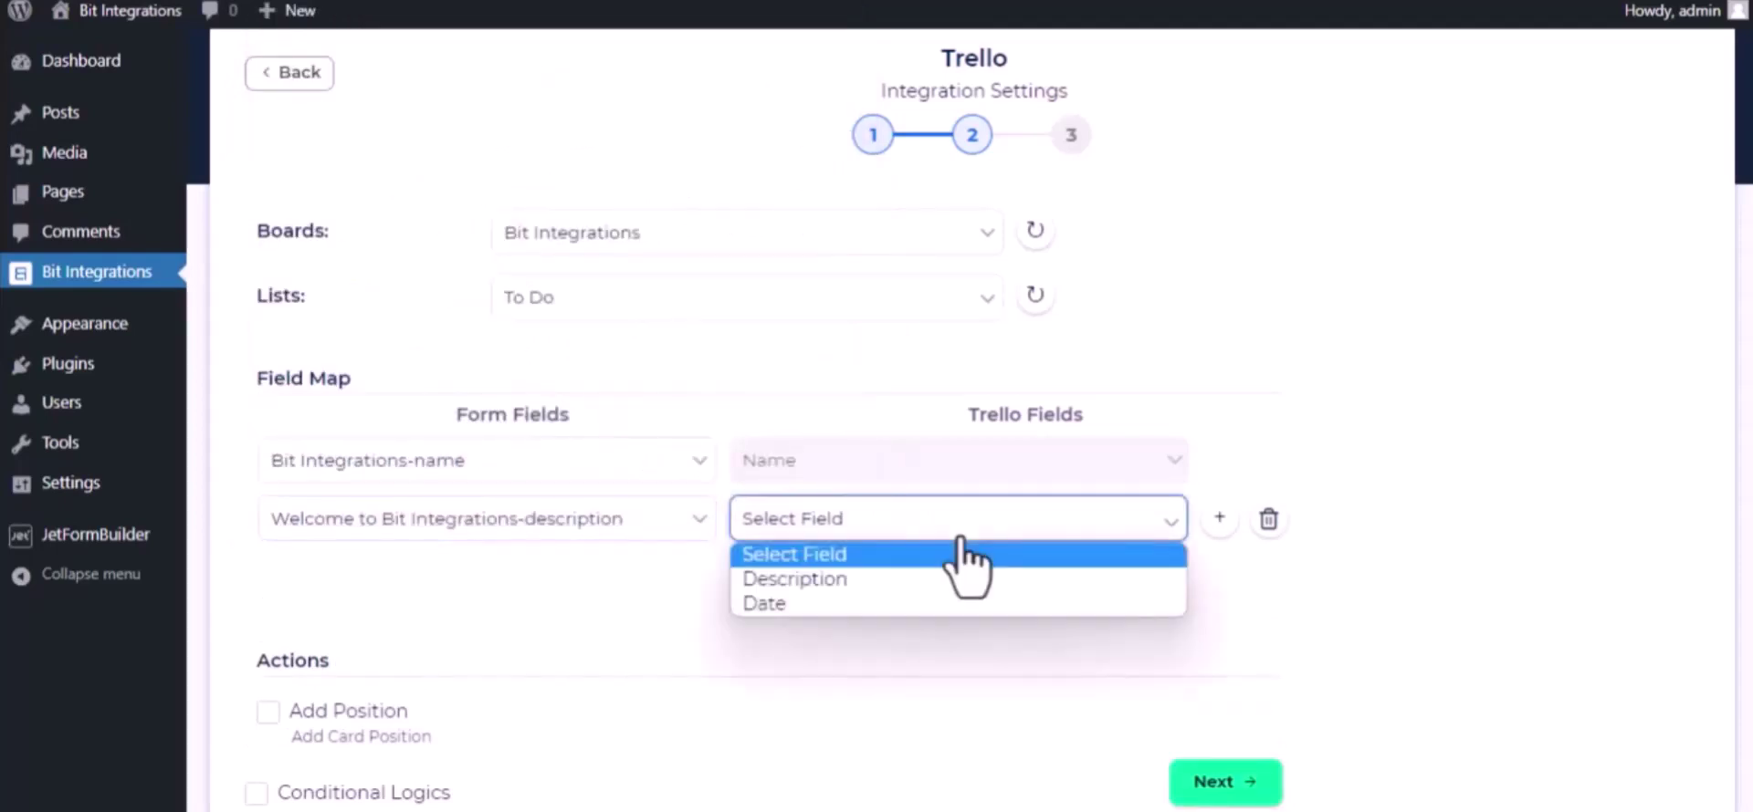
left_click(922, 578)
- Add a third row mapping the date field to the card Date, then proceed
left_click(770, 567)
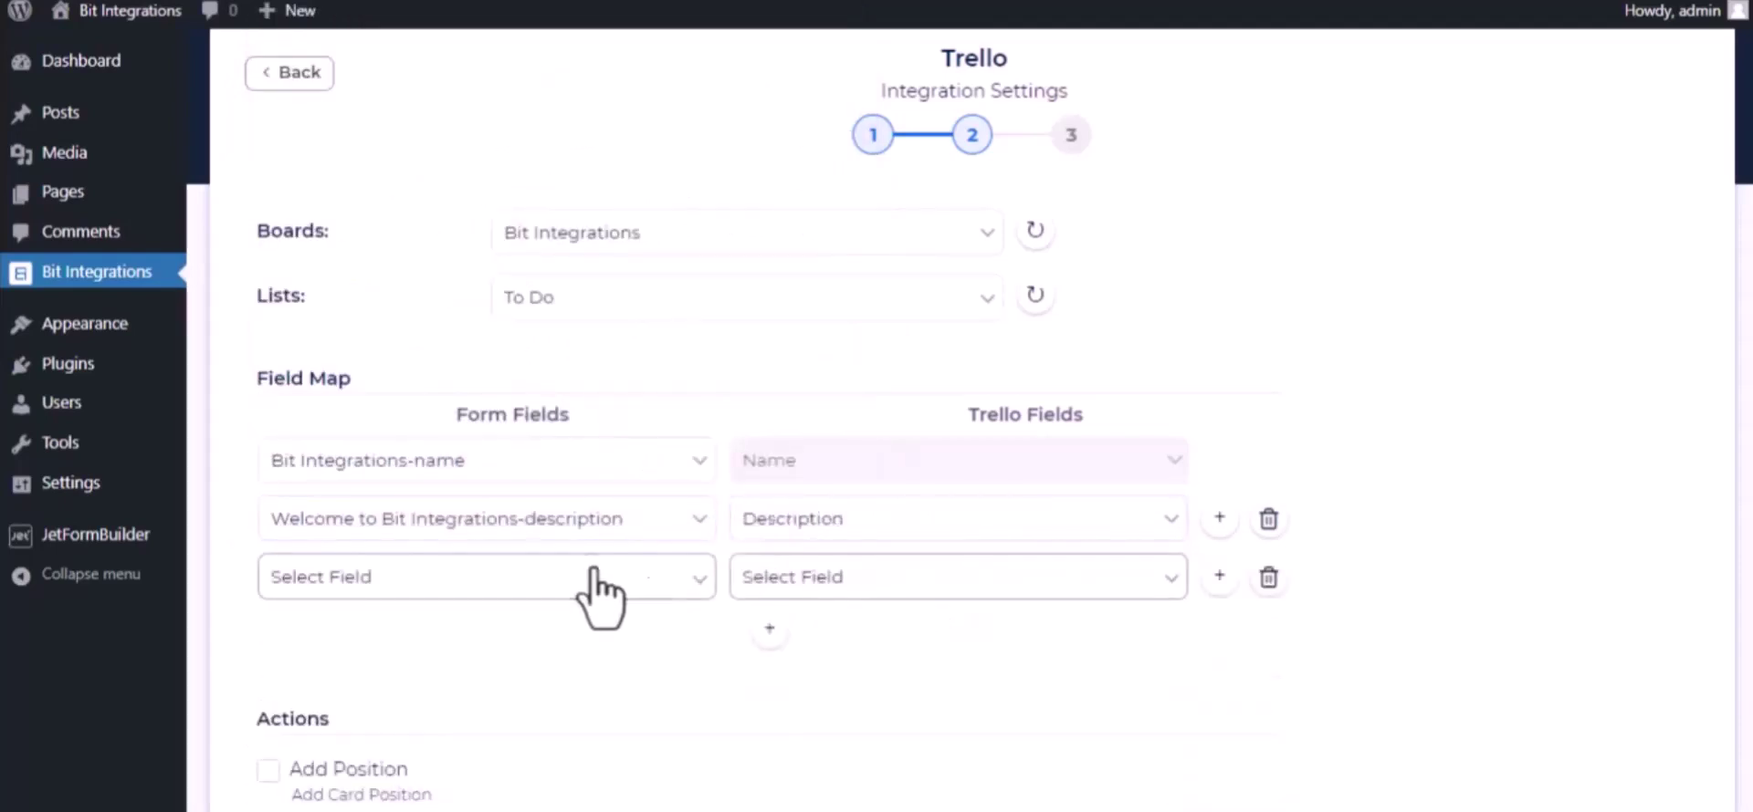
left_click(595, 579)
scroll(621, 521, "down", 5)
left_click(511, 463)
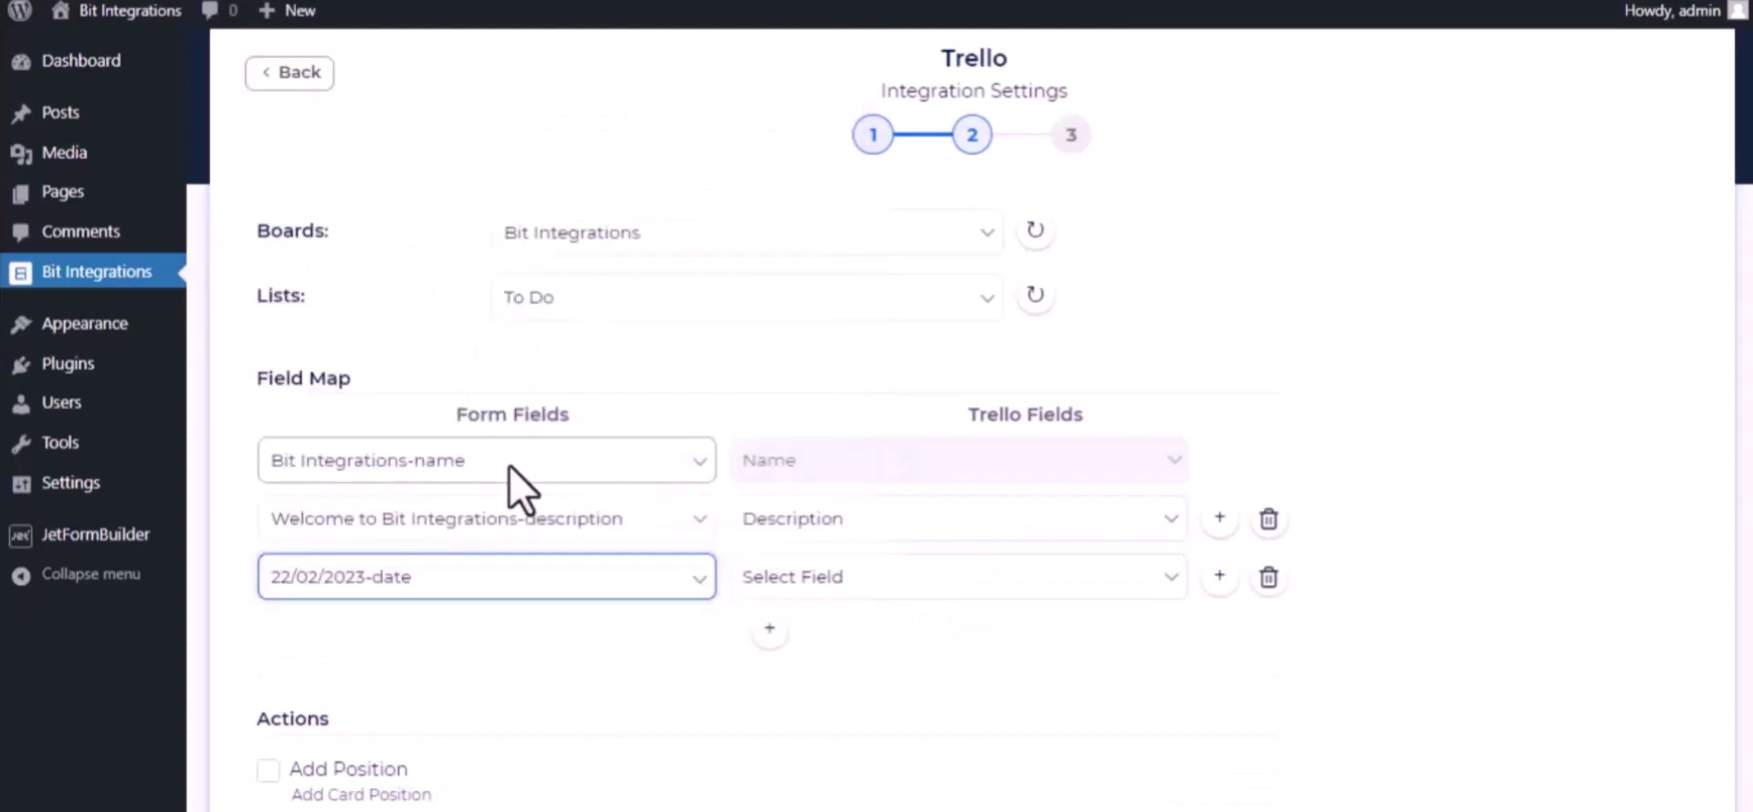
left_click(862, 584)
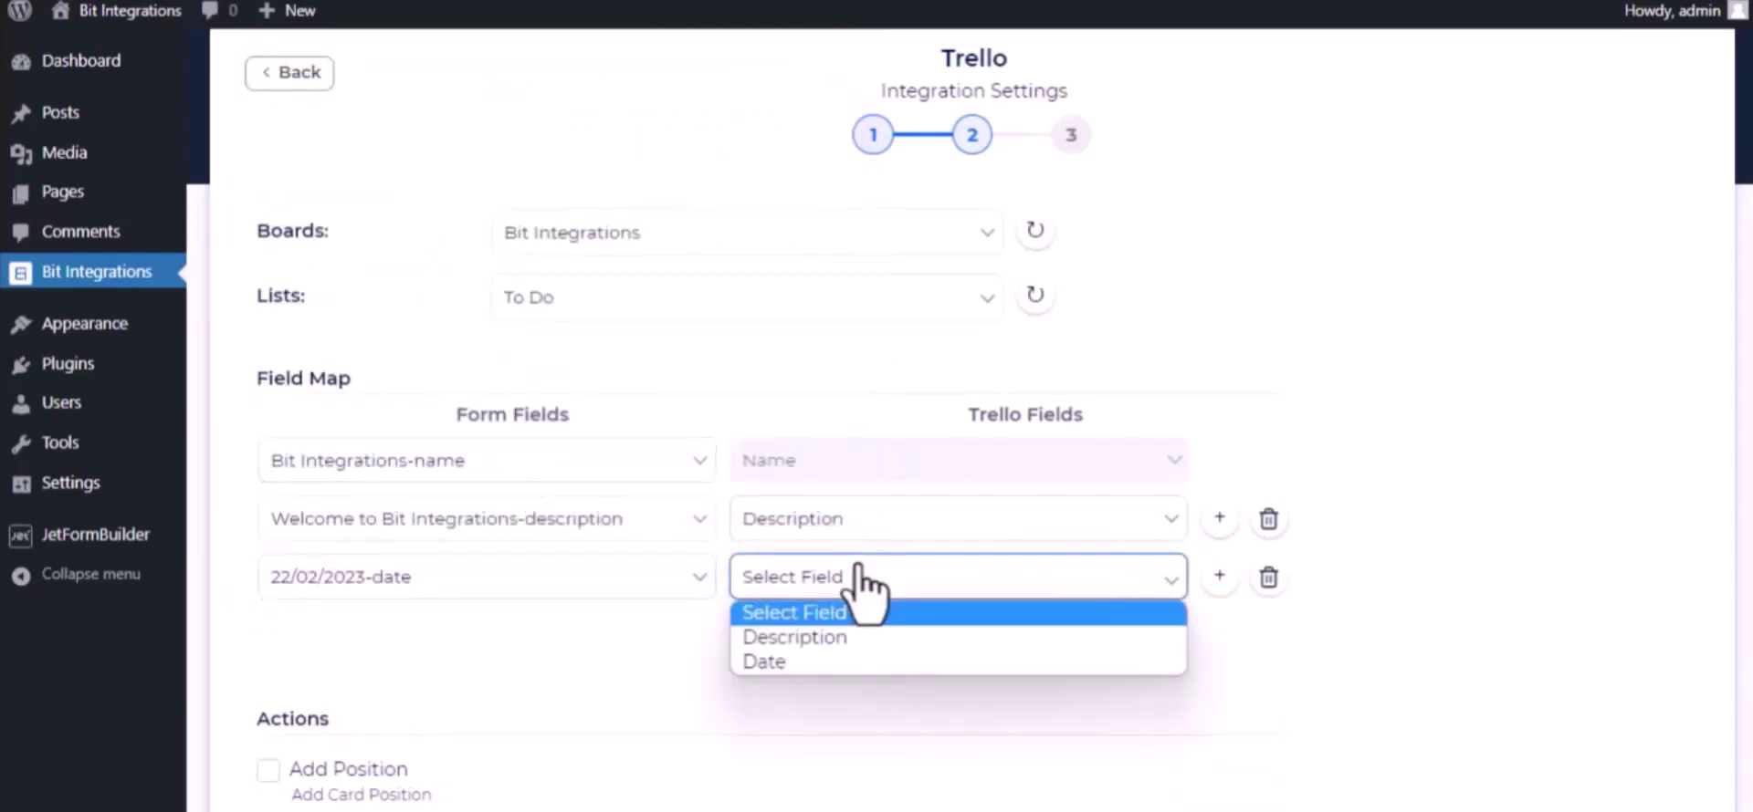
left_click(814, 663)
scroll(543, 730, "down", 3)
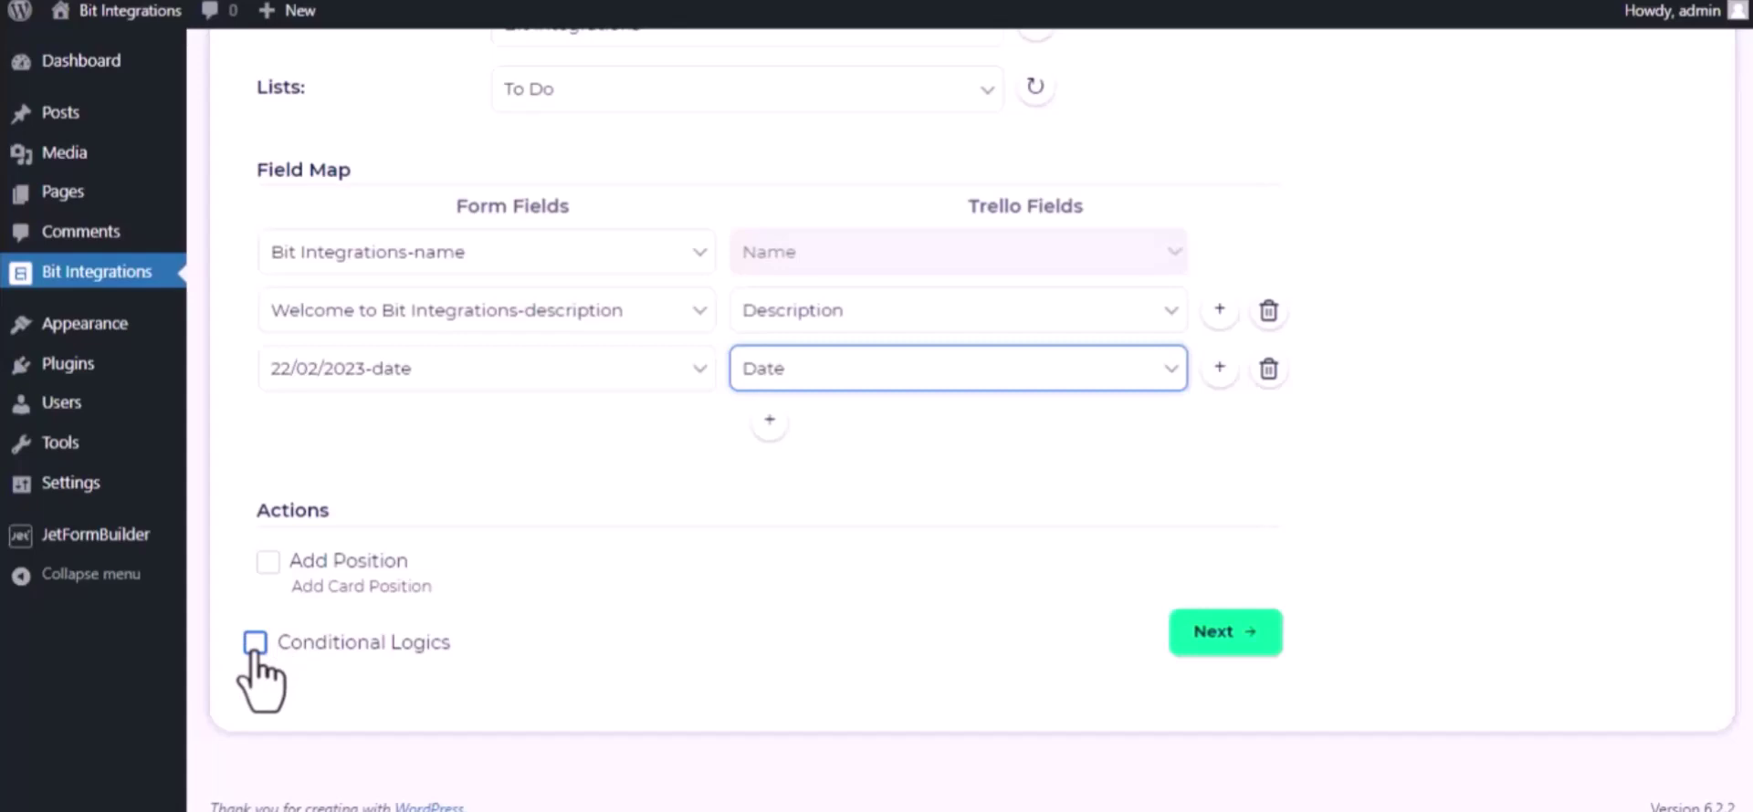
left_click(1251, 632)
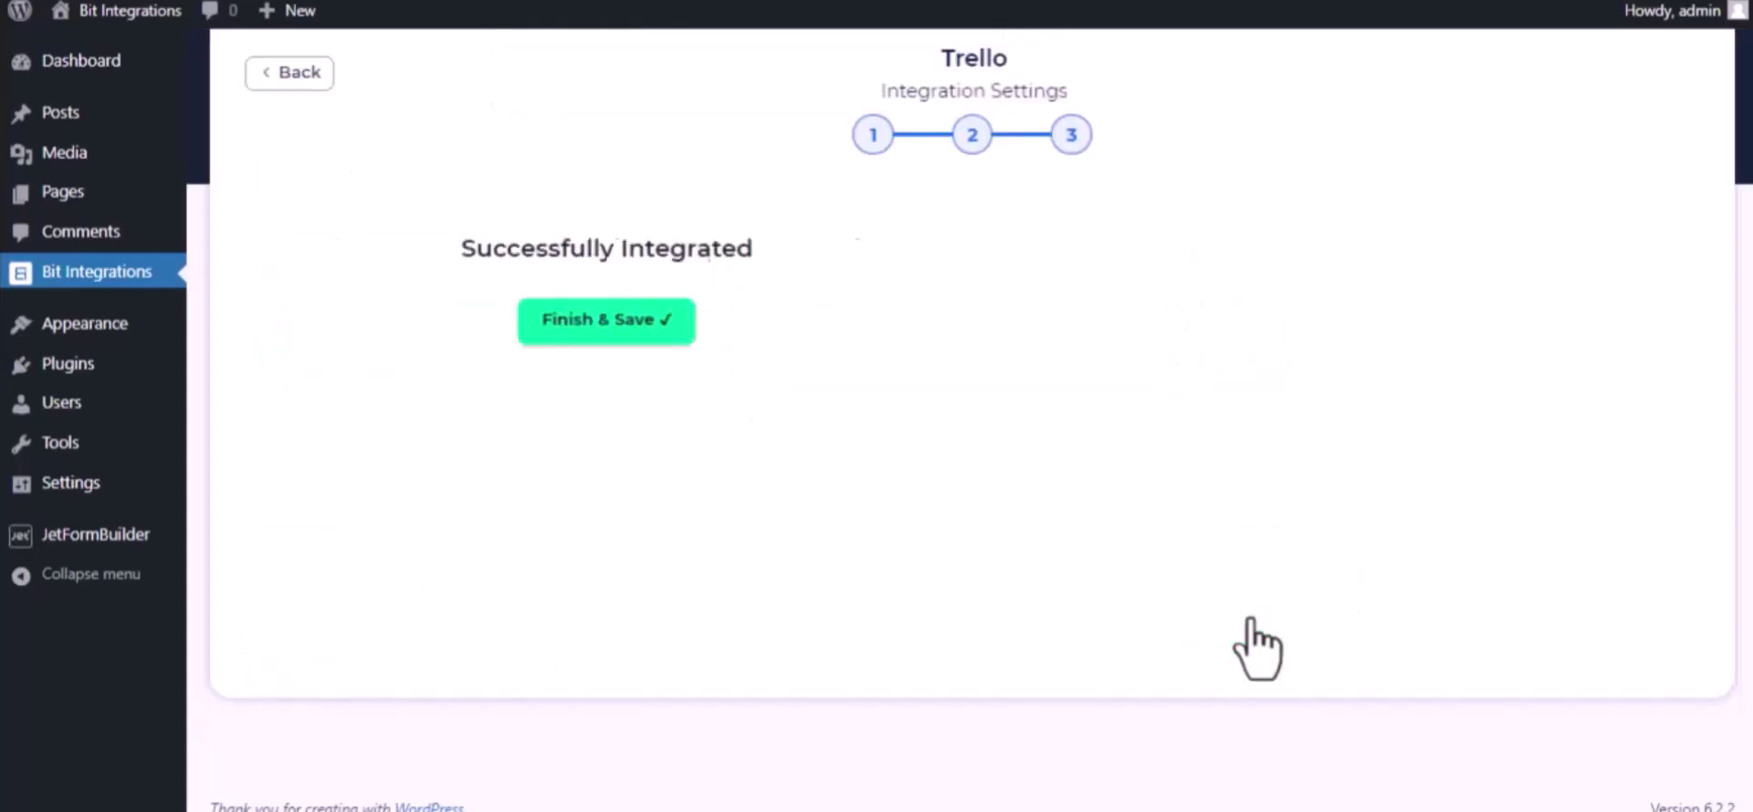
- Save the integration and submit a test entry: 'Welcome to Bit Integrations Plugin', dated 09/22/2023
left_click(968, 320)
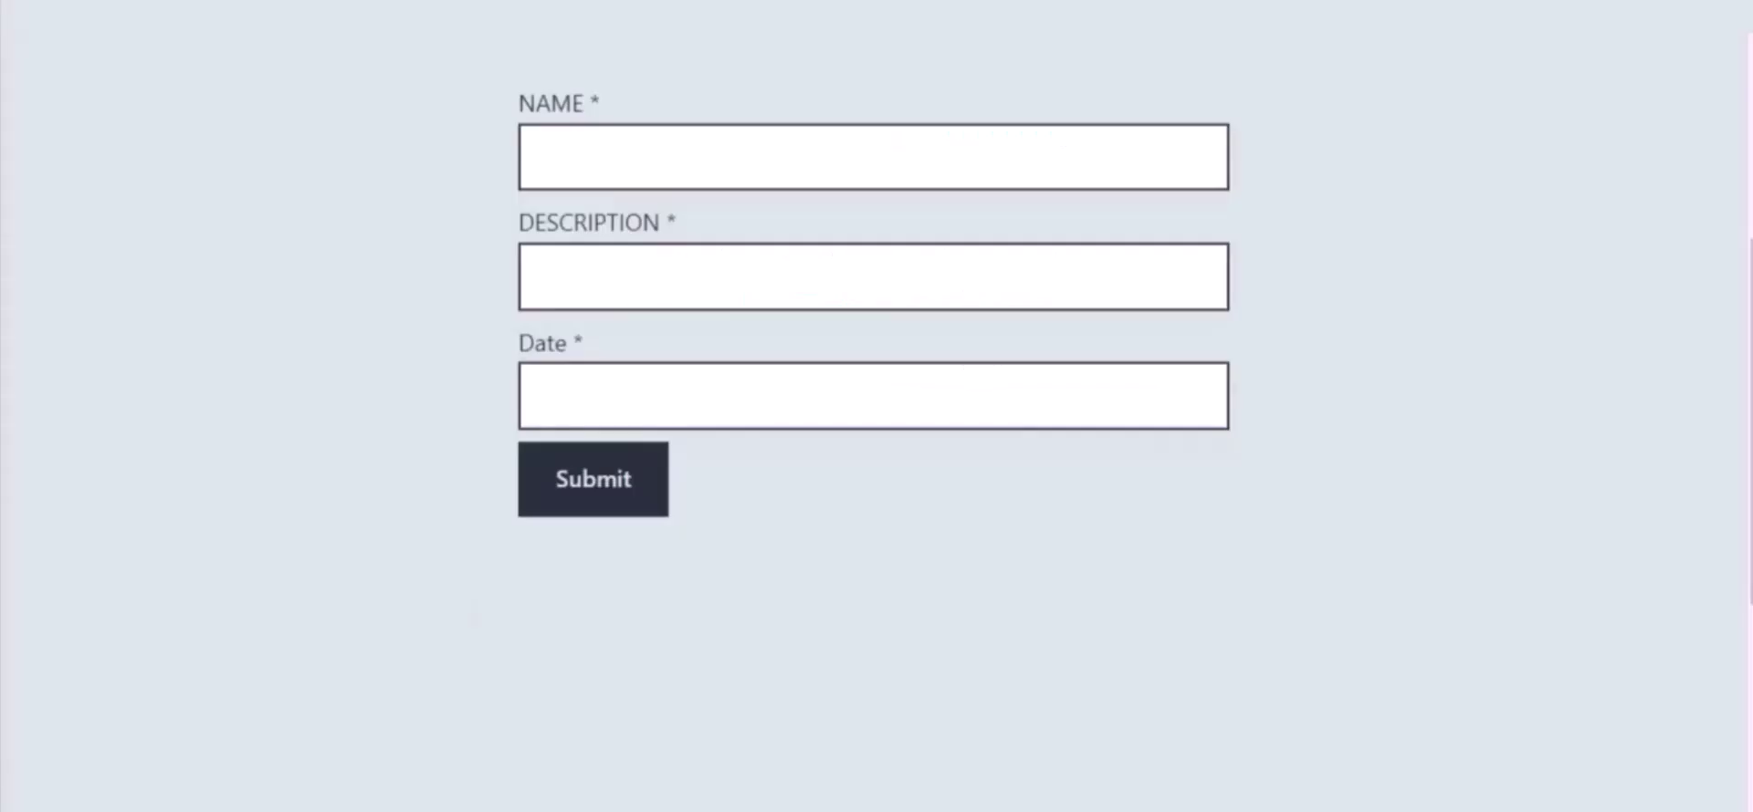
left_click(661, 166)
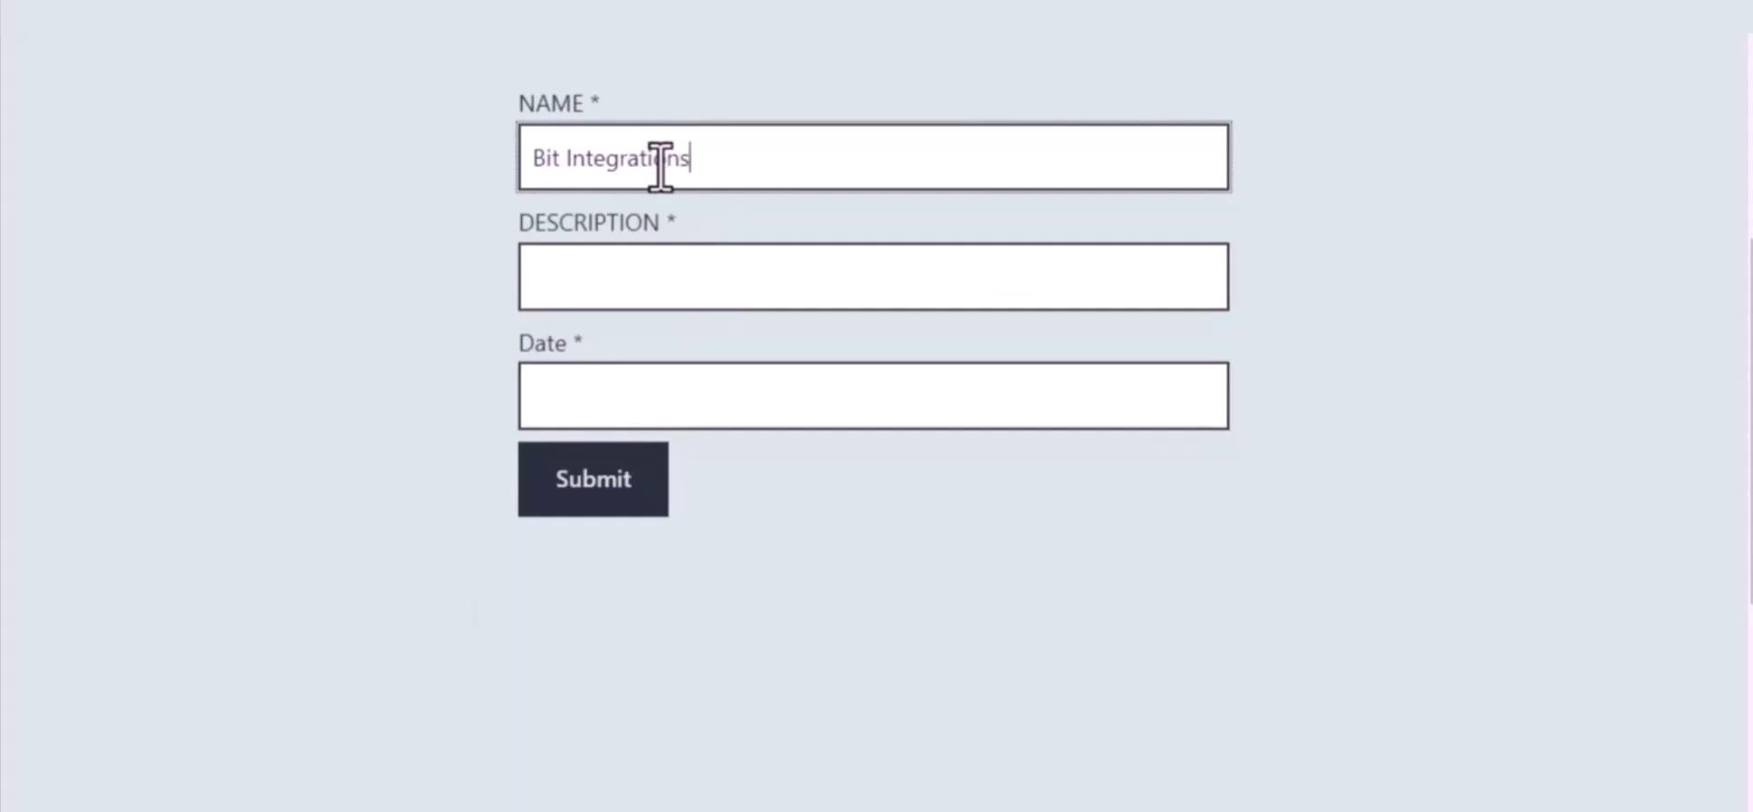
left_click(685, 266)
type("Welcome to Bi")
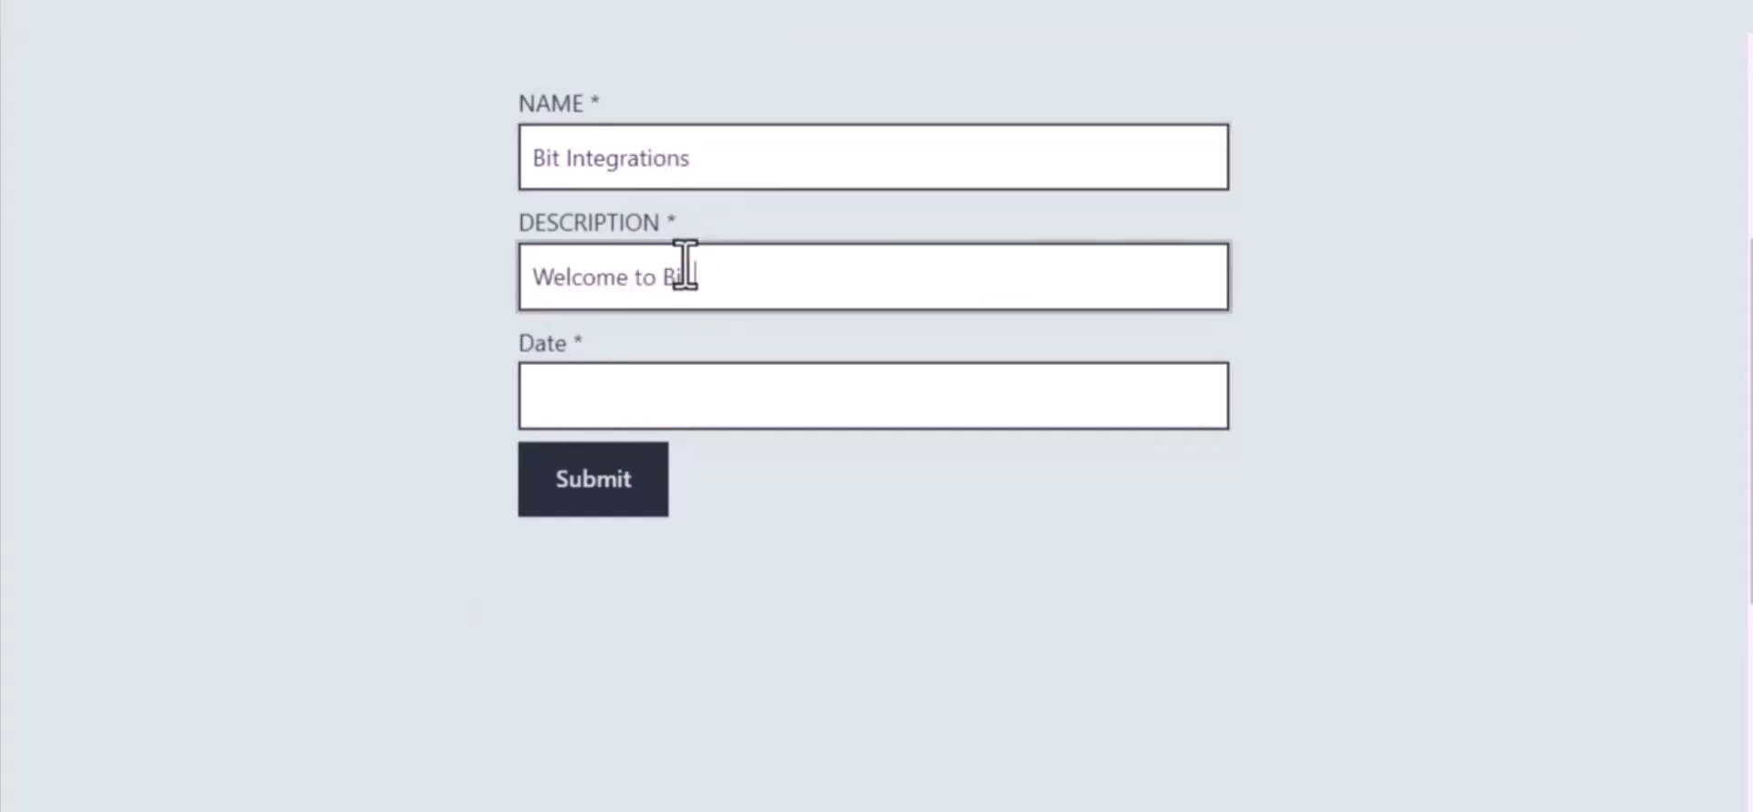
type("t Integrations")
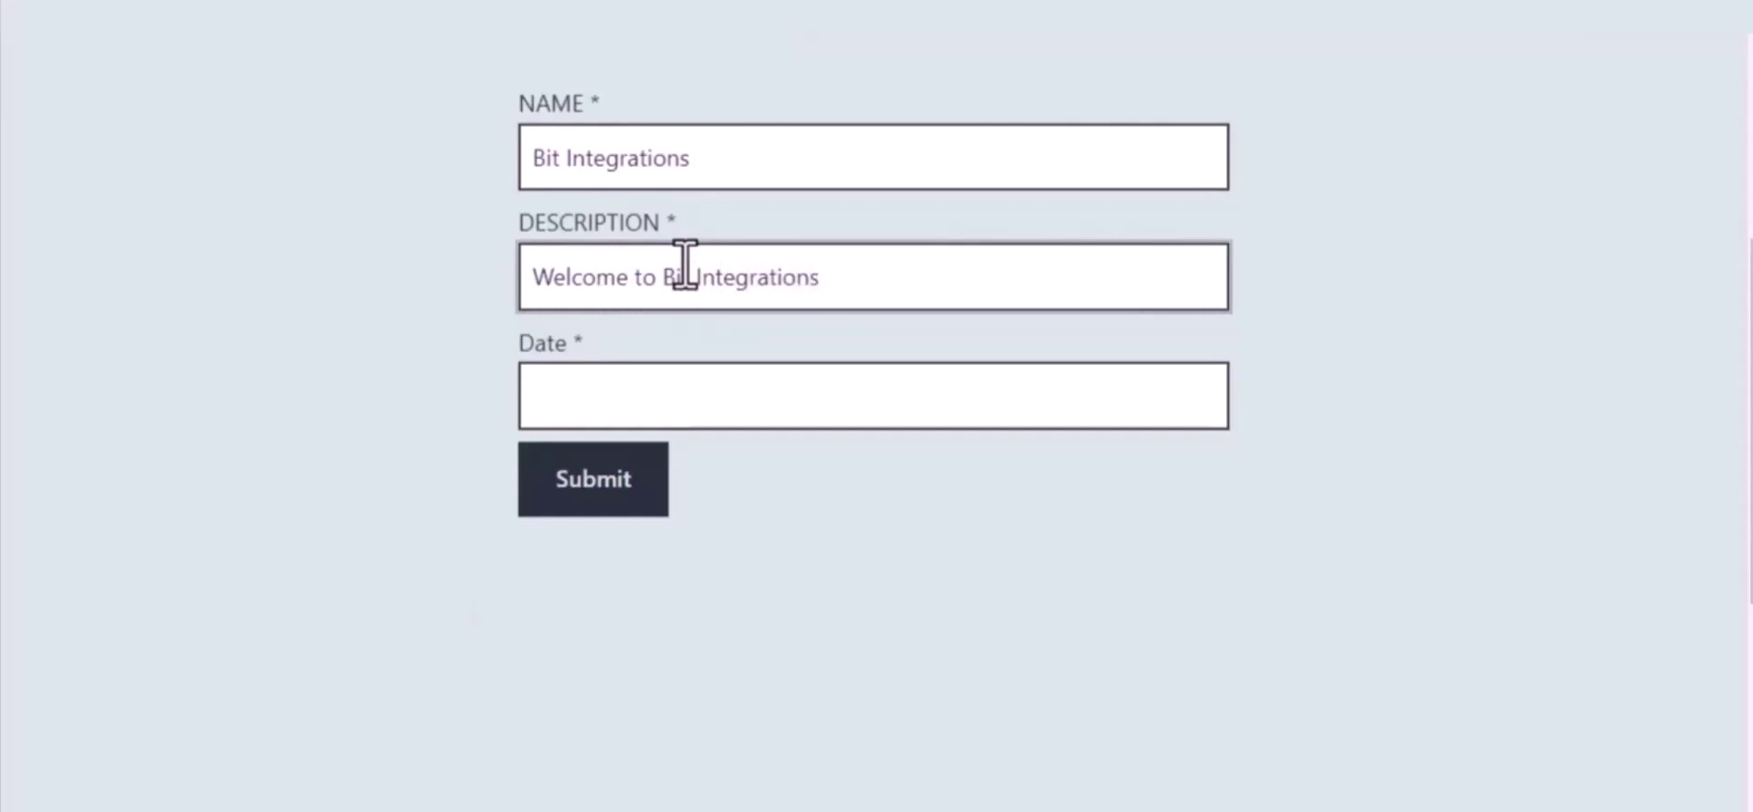
type(" Plugin")
left_click(720, 394)
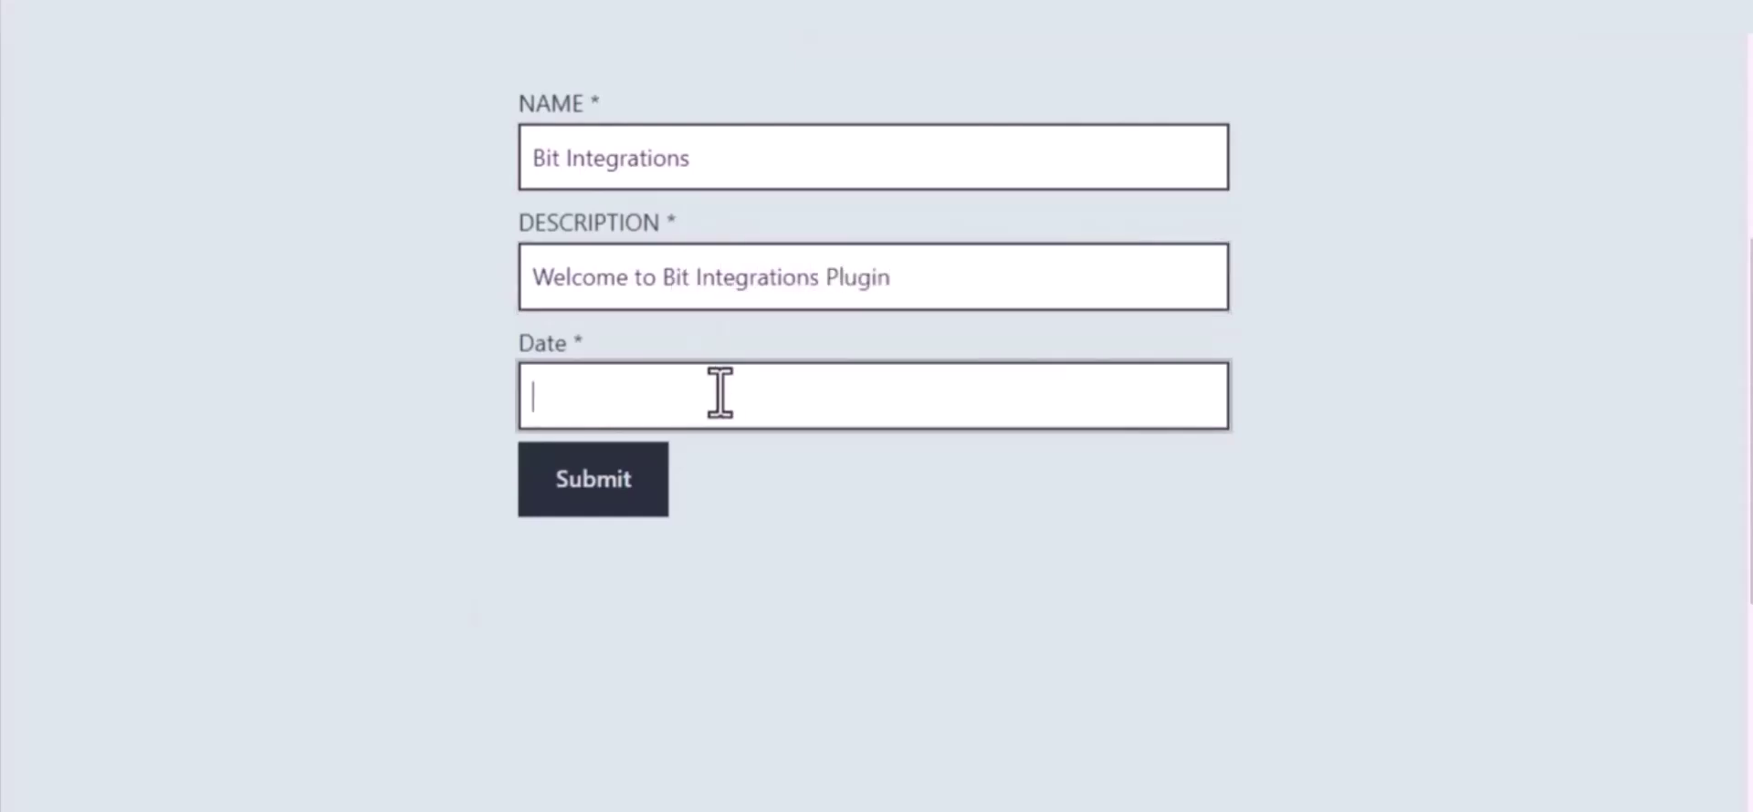
type("09/22/2023")
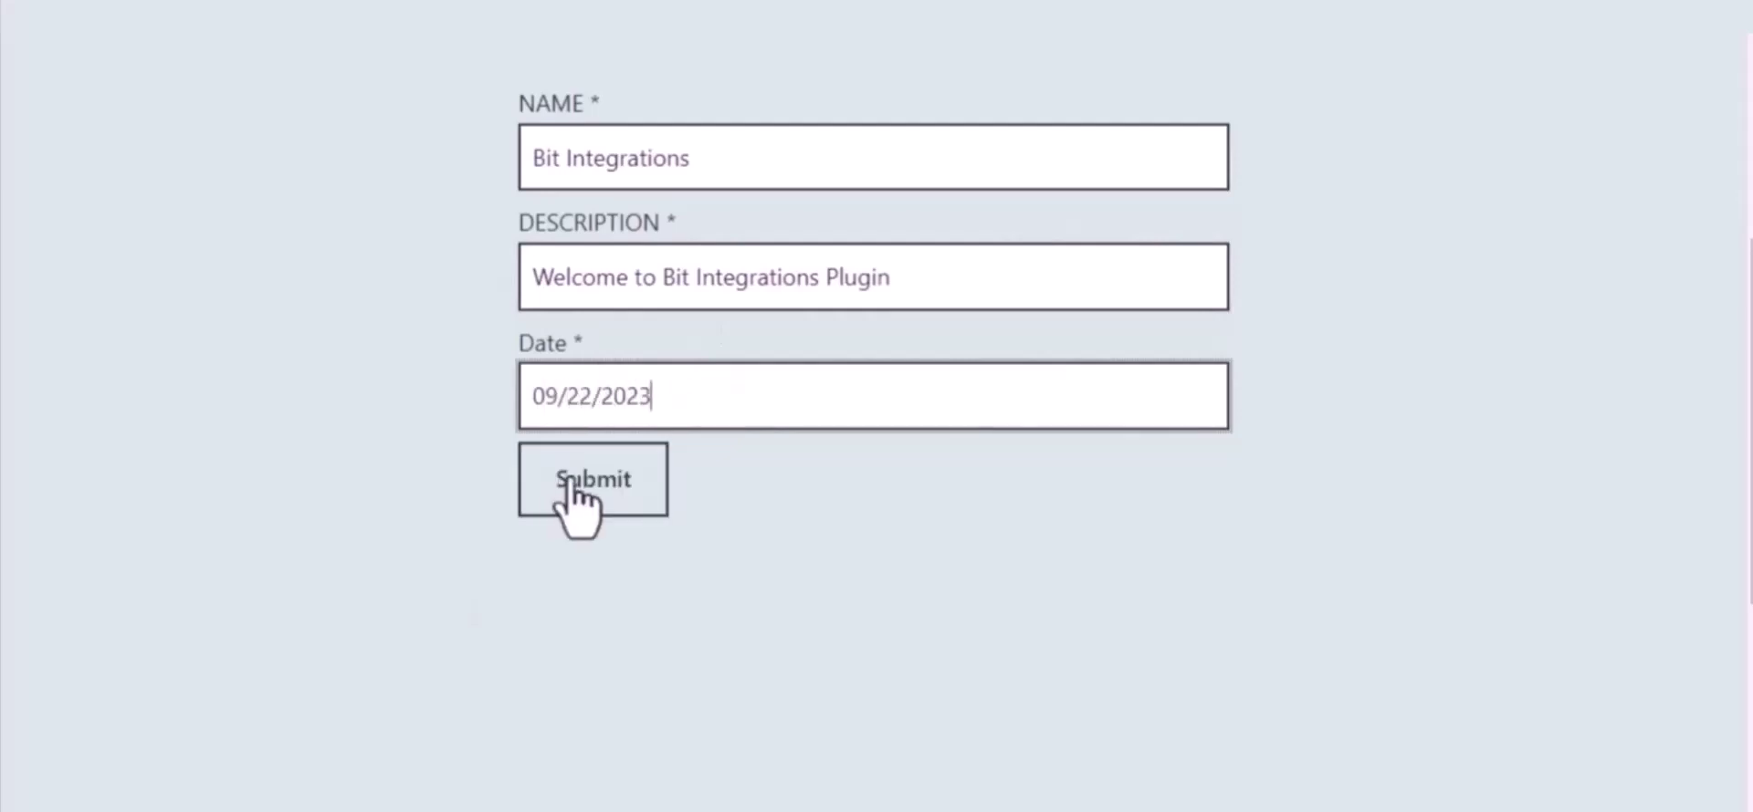
left_click(607, 502)
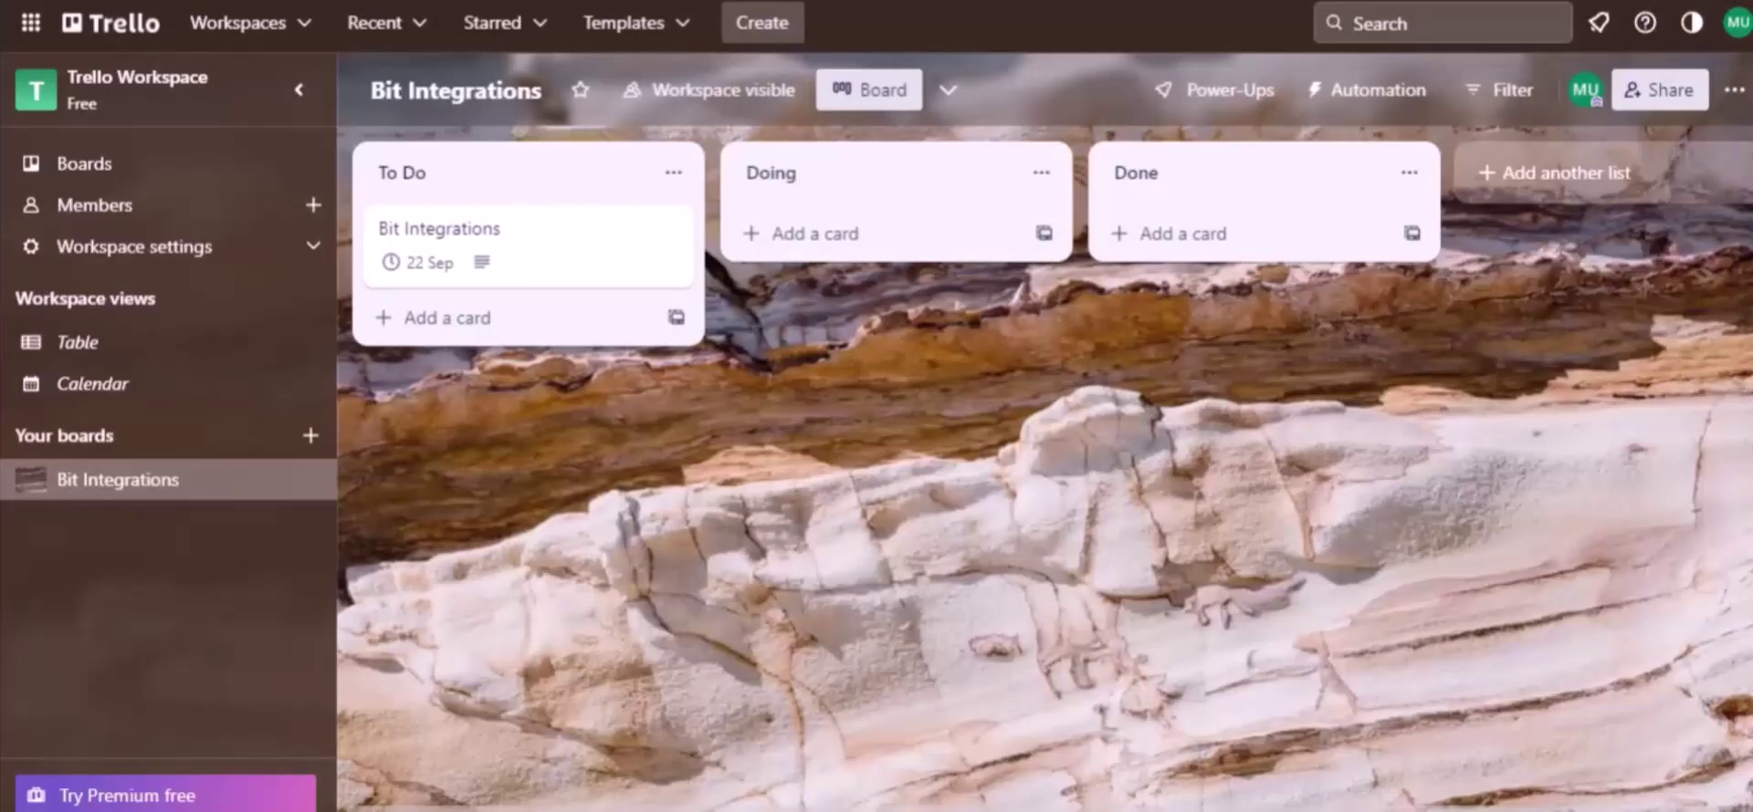
- Open the Bit Integrations card in Trello's To Do list
left_click(450, 184)
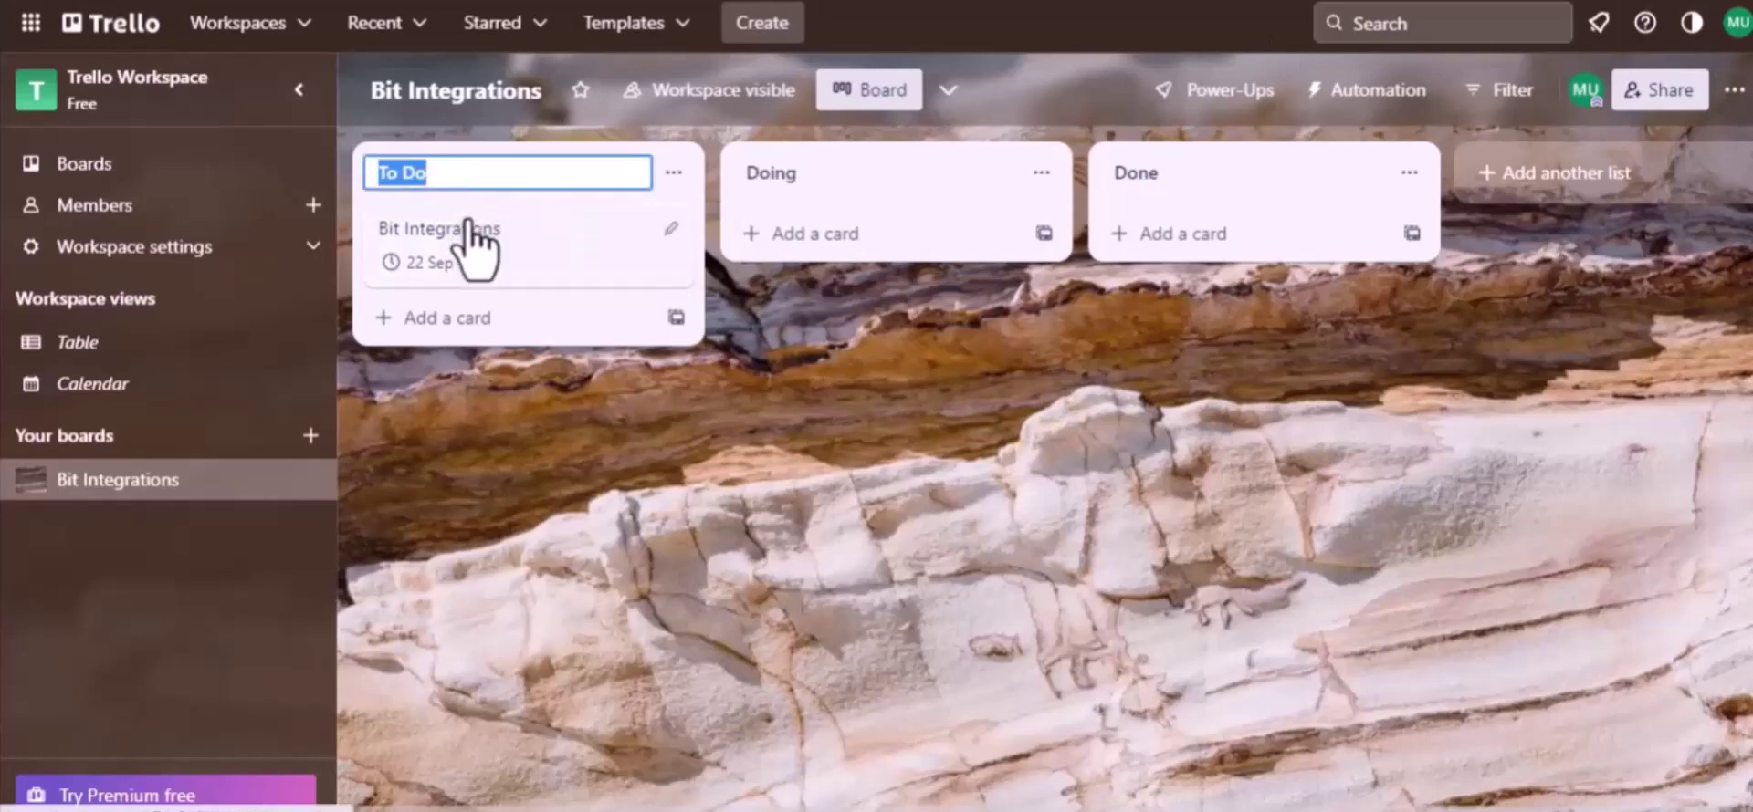
left_click(465, 225)
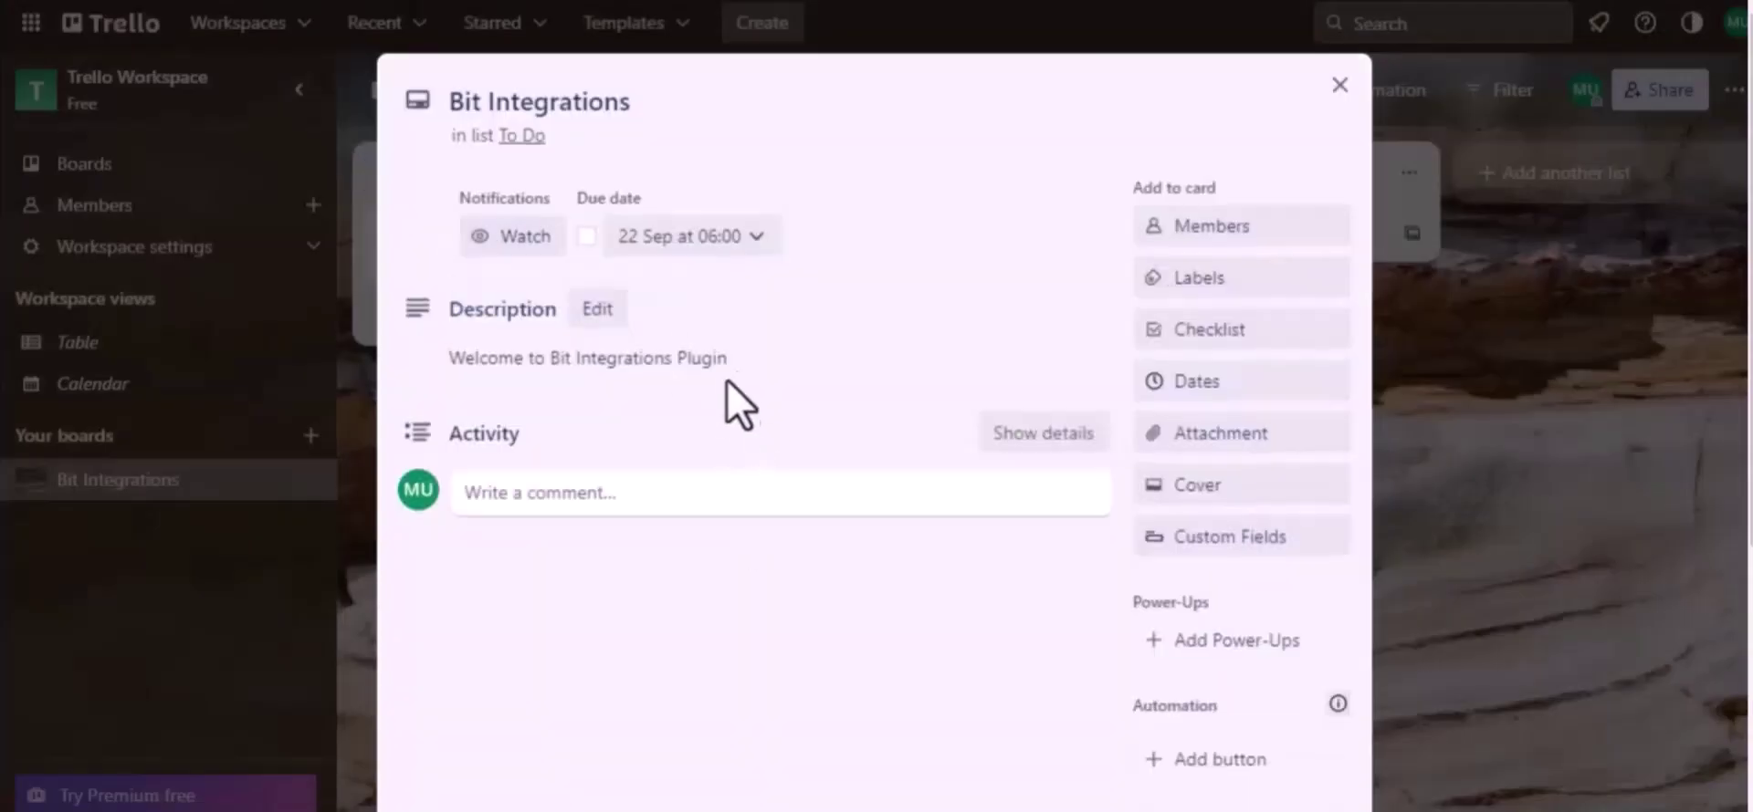